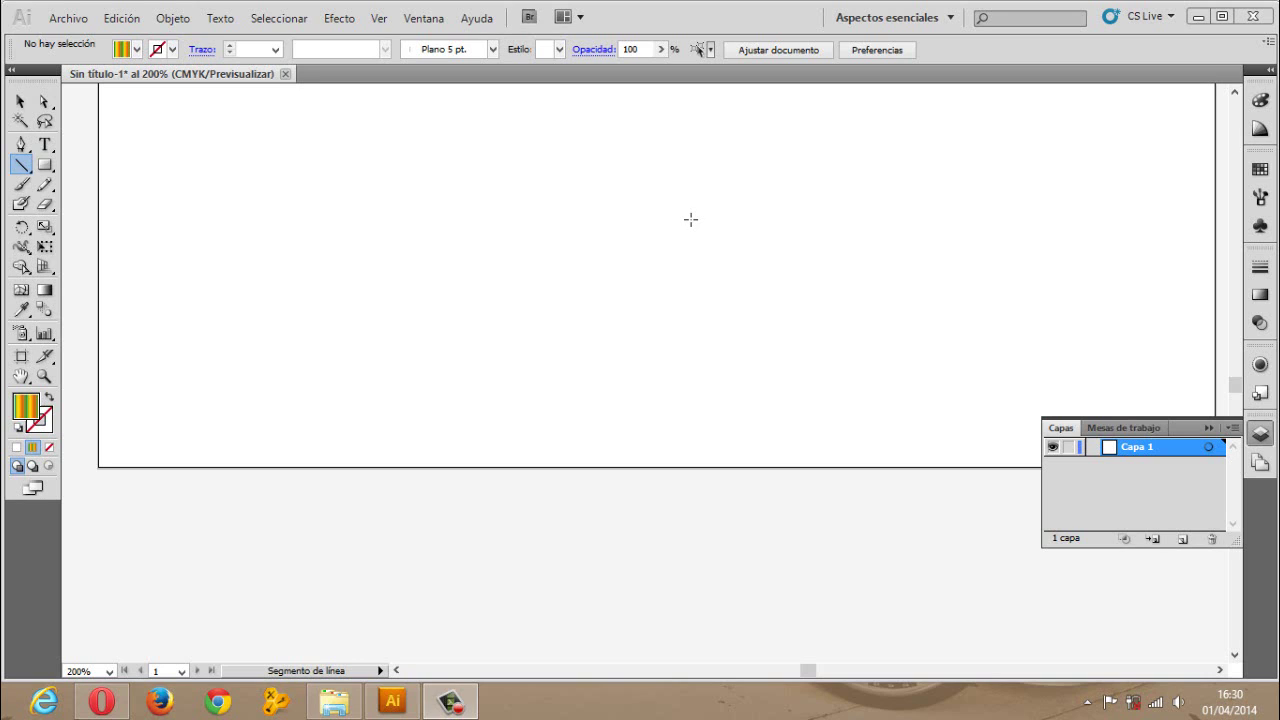
Step: Switch to the Selection tool while the new artboard stays empty
{"action": "left_click", "coordinate": [21, 101]}
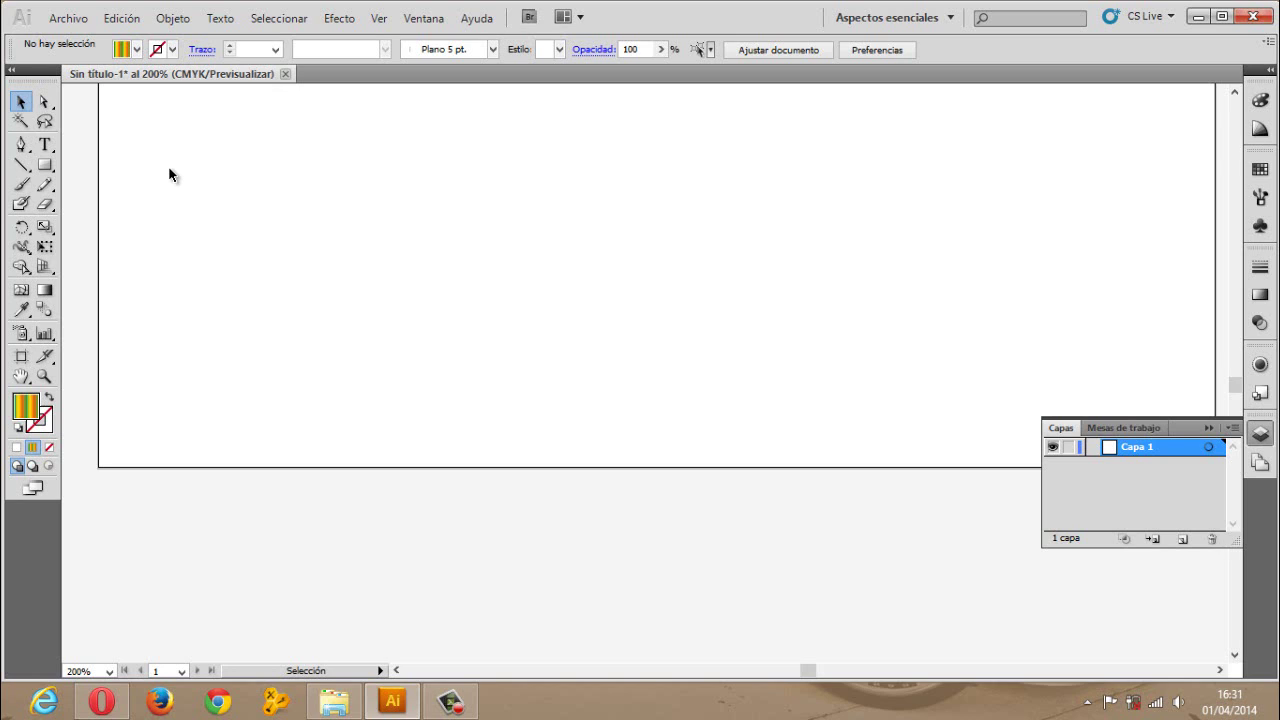
Step: Choose the Line Segment tool as the drawing tool
{"action": "key", "text": "backslash"}
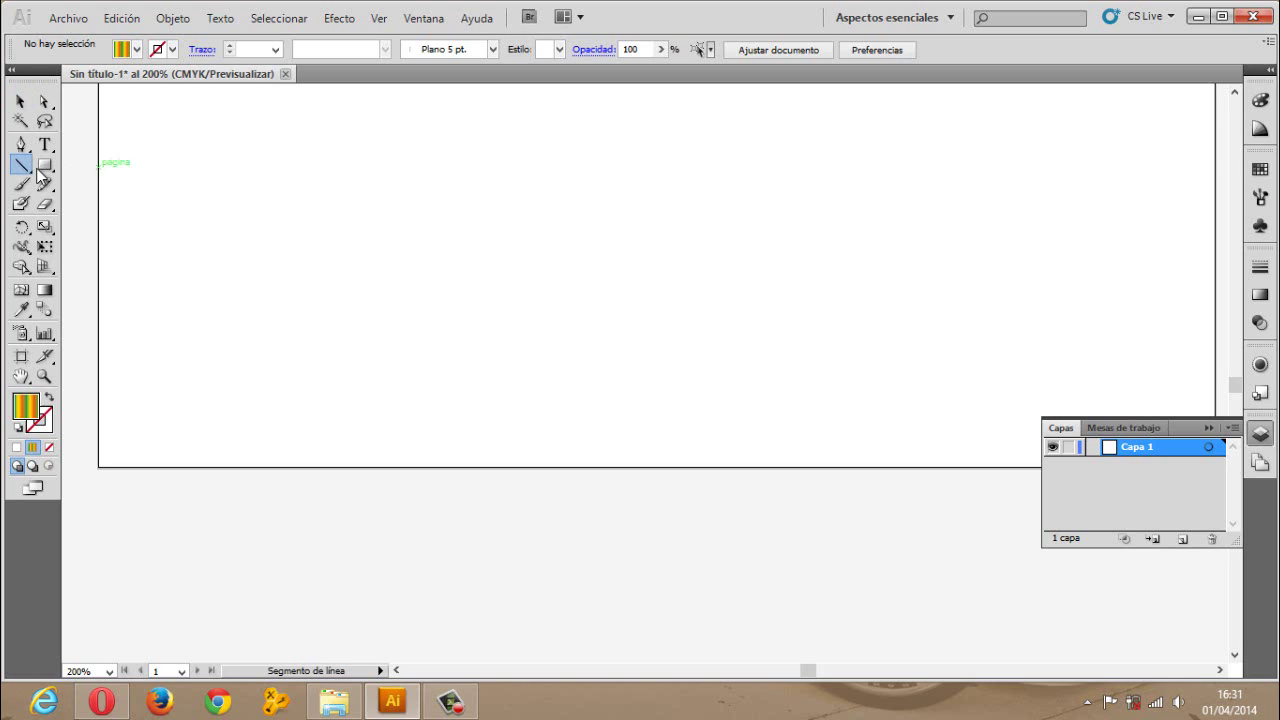
{"action": "left_click", "coordinate": [21, 170]}
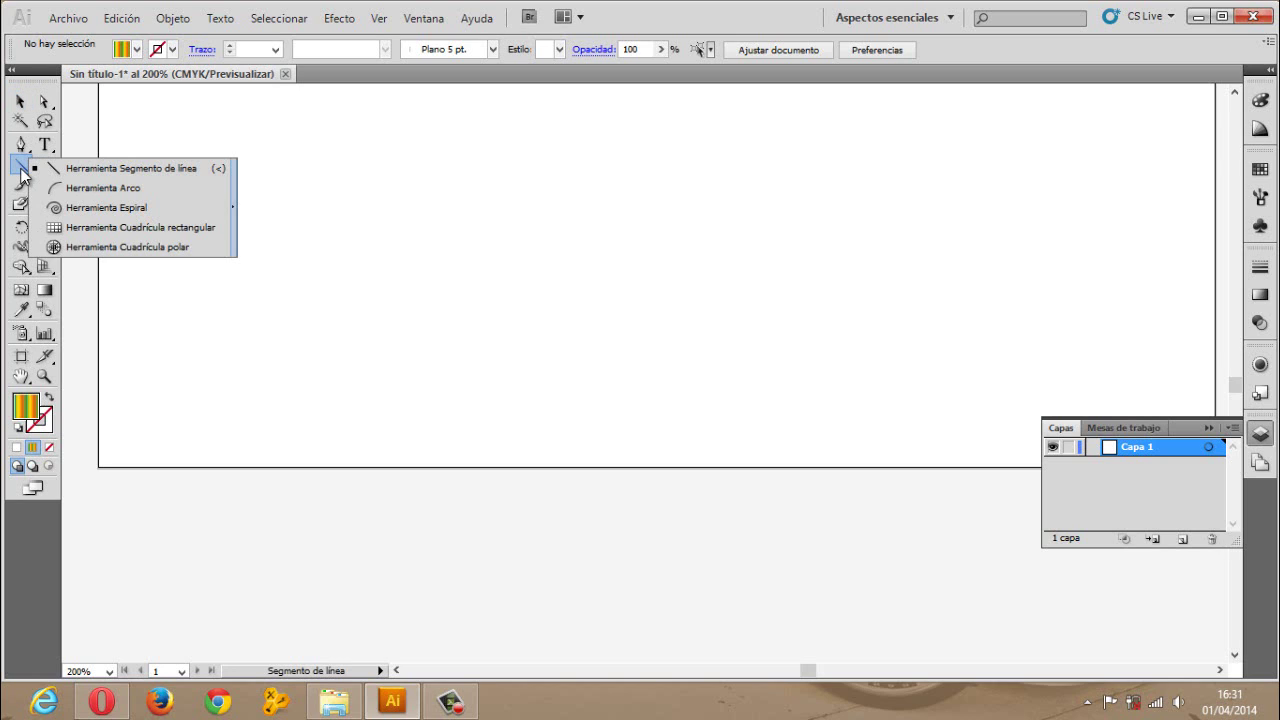
{"action": "left_click", "coordinate": [21, 170]}
{"action": "left_click", "coordinate": [21, 170]}
{"action": "left_click", "coordinate": [108, 170]}
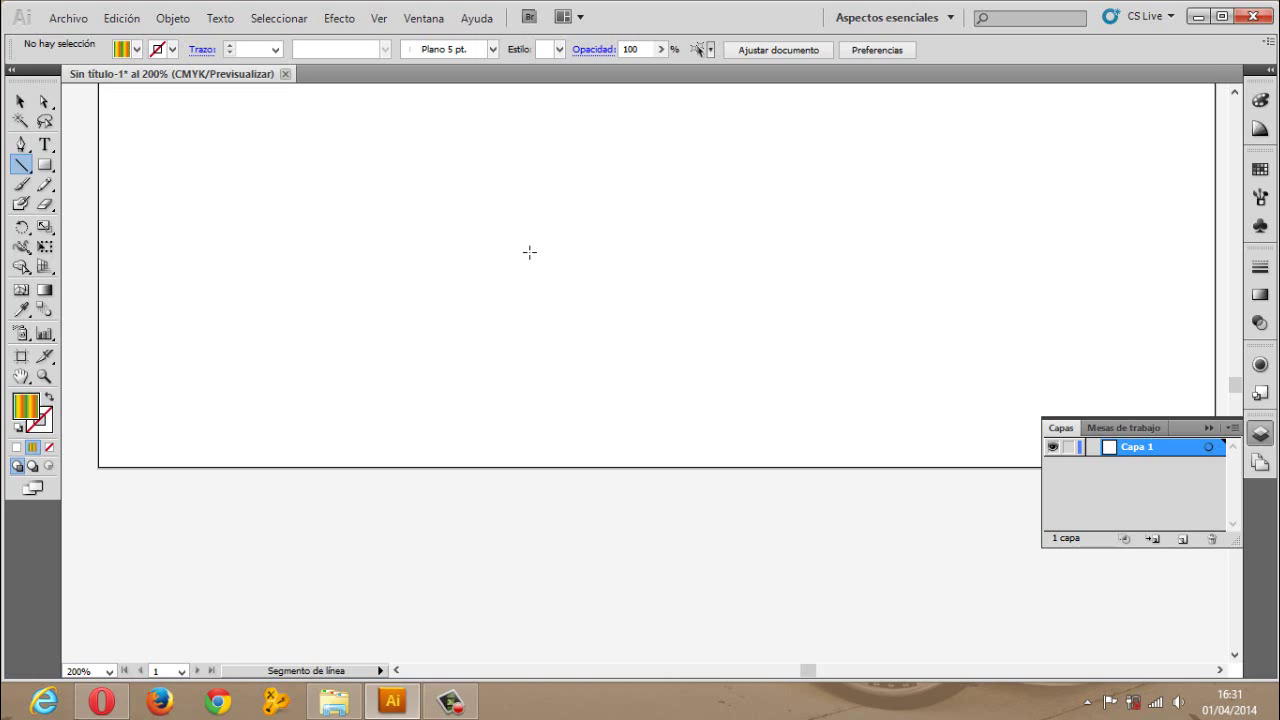
Step: Set the fill to None and the stroke colour to orange
{"action": "left_click", "coordinate": [137, 50]}
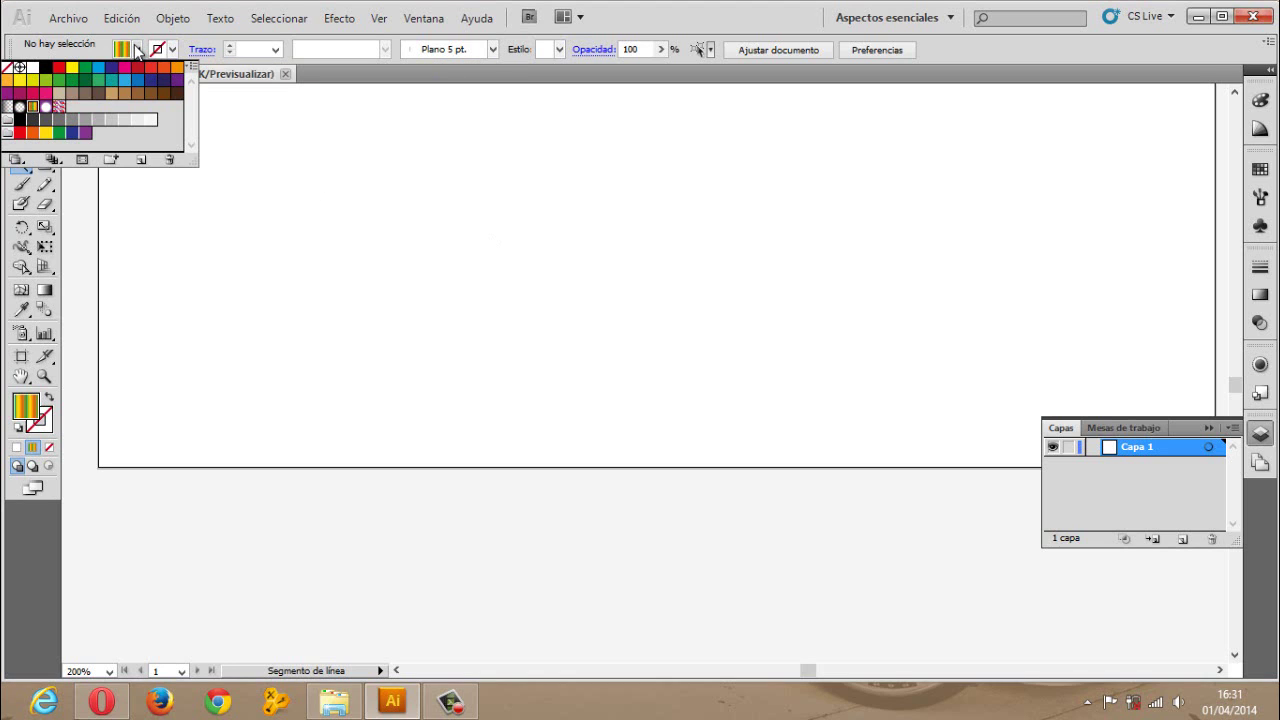
{"action": "left_click", "coordinate": [7, 67]}
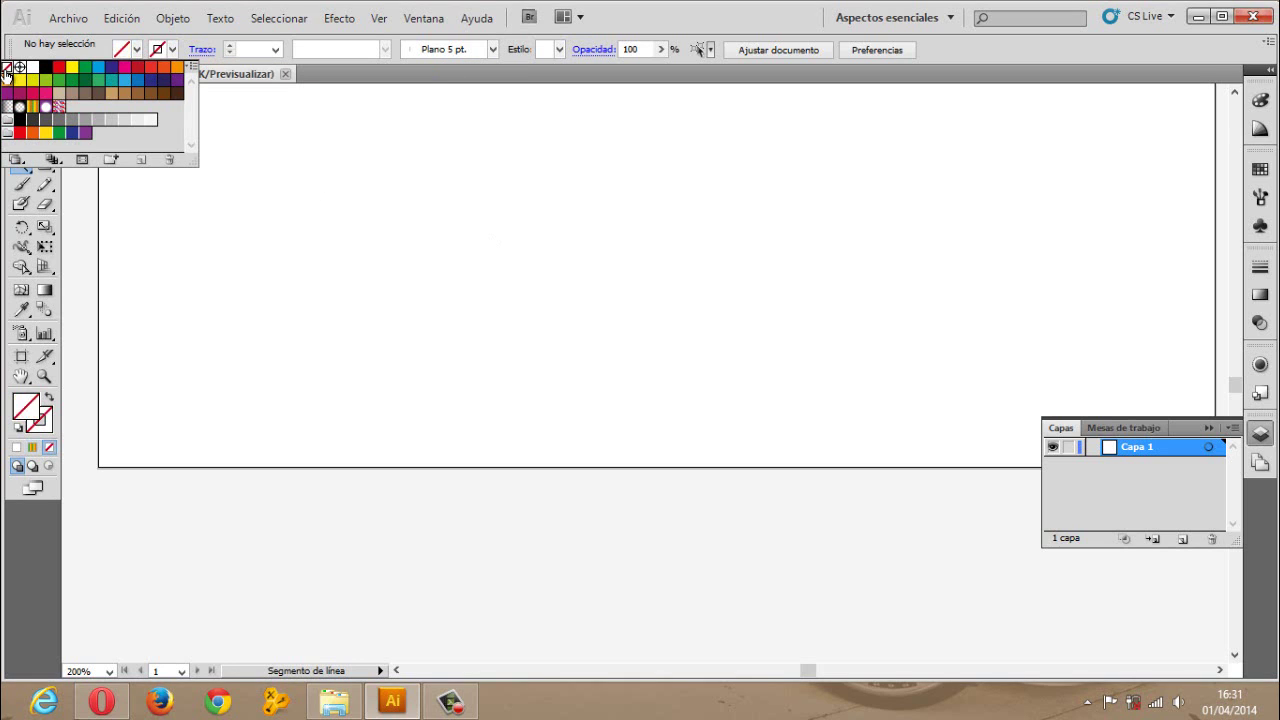
{"action": "left_click", "coordinate": [171, 50]}
{"action": "left_click", "coordinate": [176, 66]}
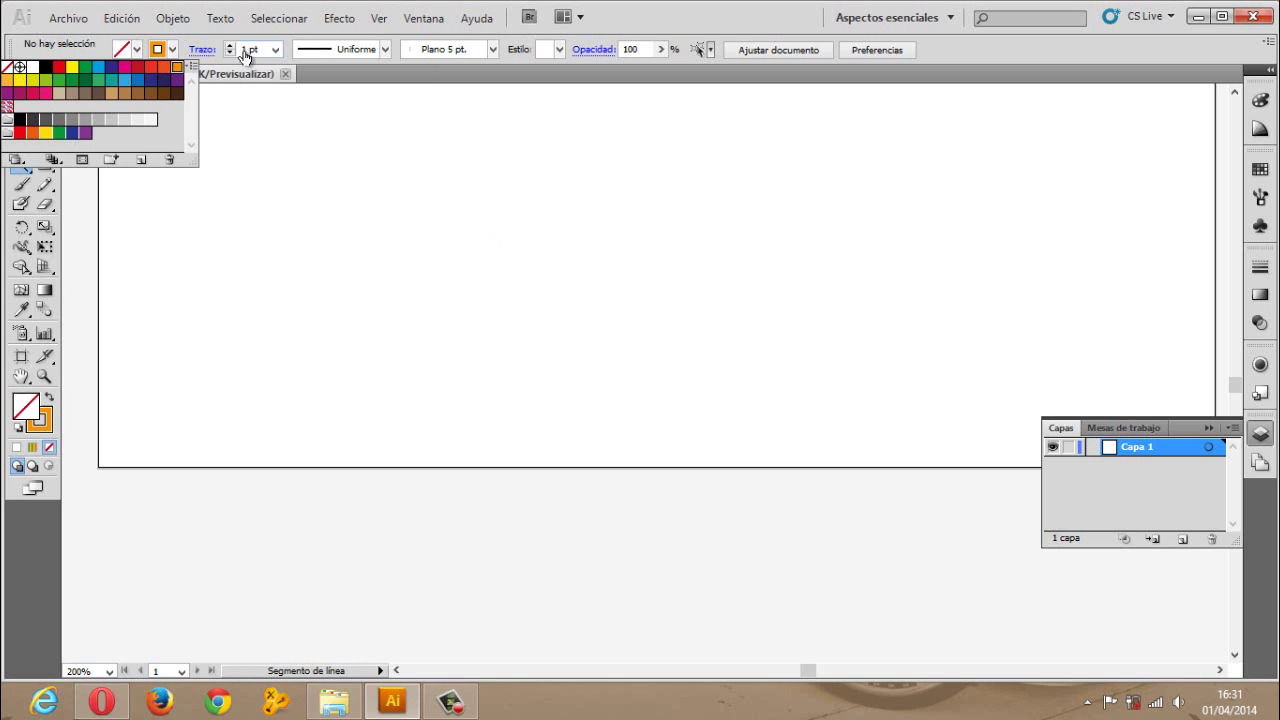
Step: Set the stroke weight to 6 pt
{"action": "left_click", "coordinate": [276, 50]}
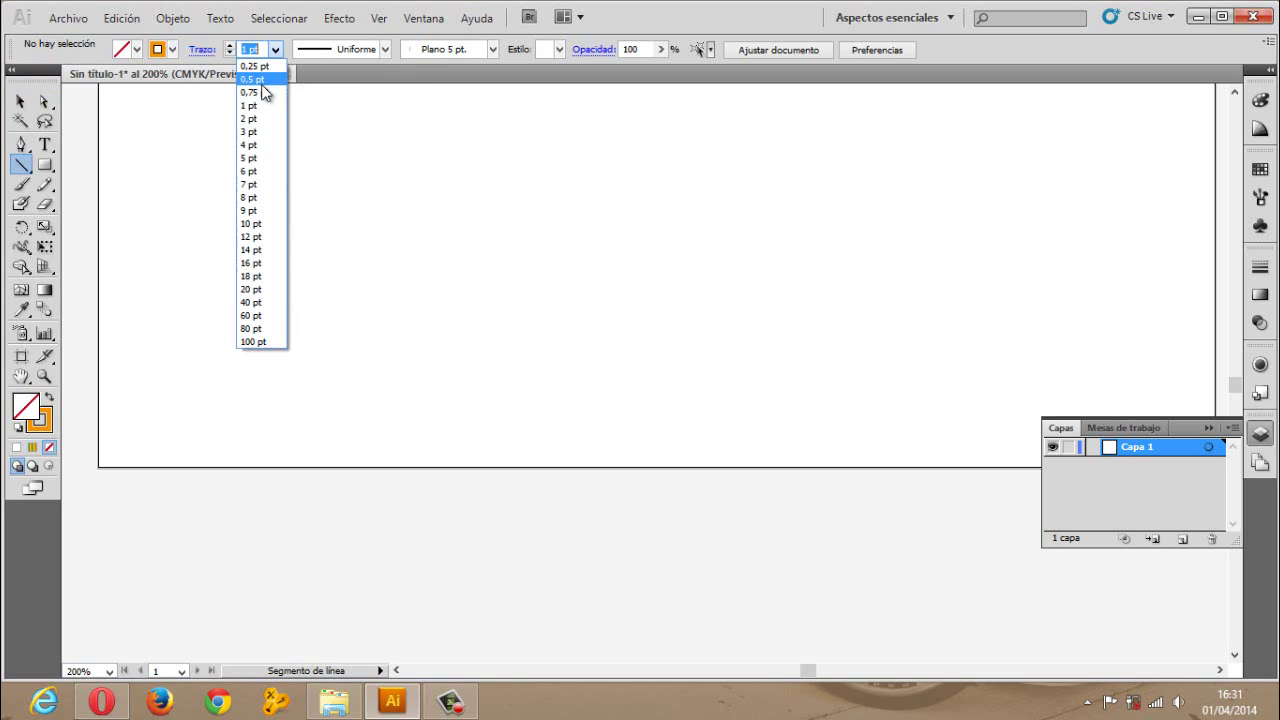
{"action": "left_click", "coordinate": [252, 132]}
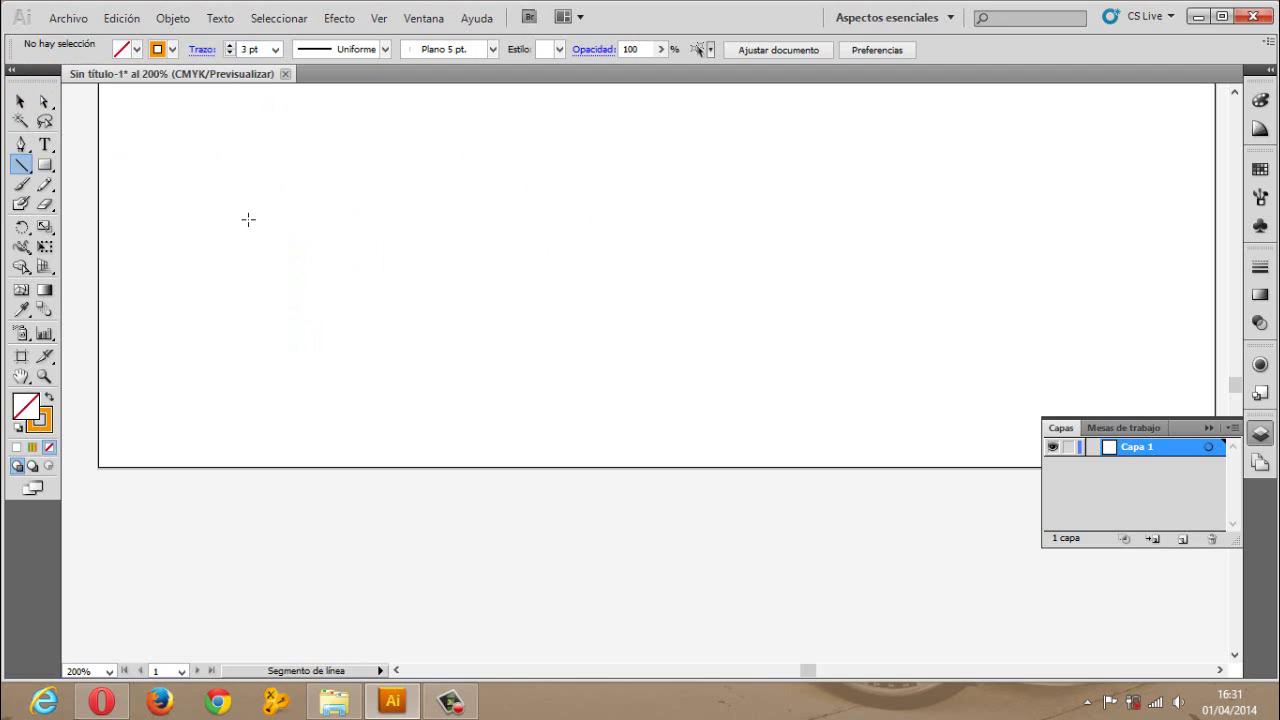
{"action": "left_click", "coordinate": [275, 49]}
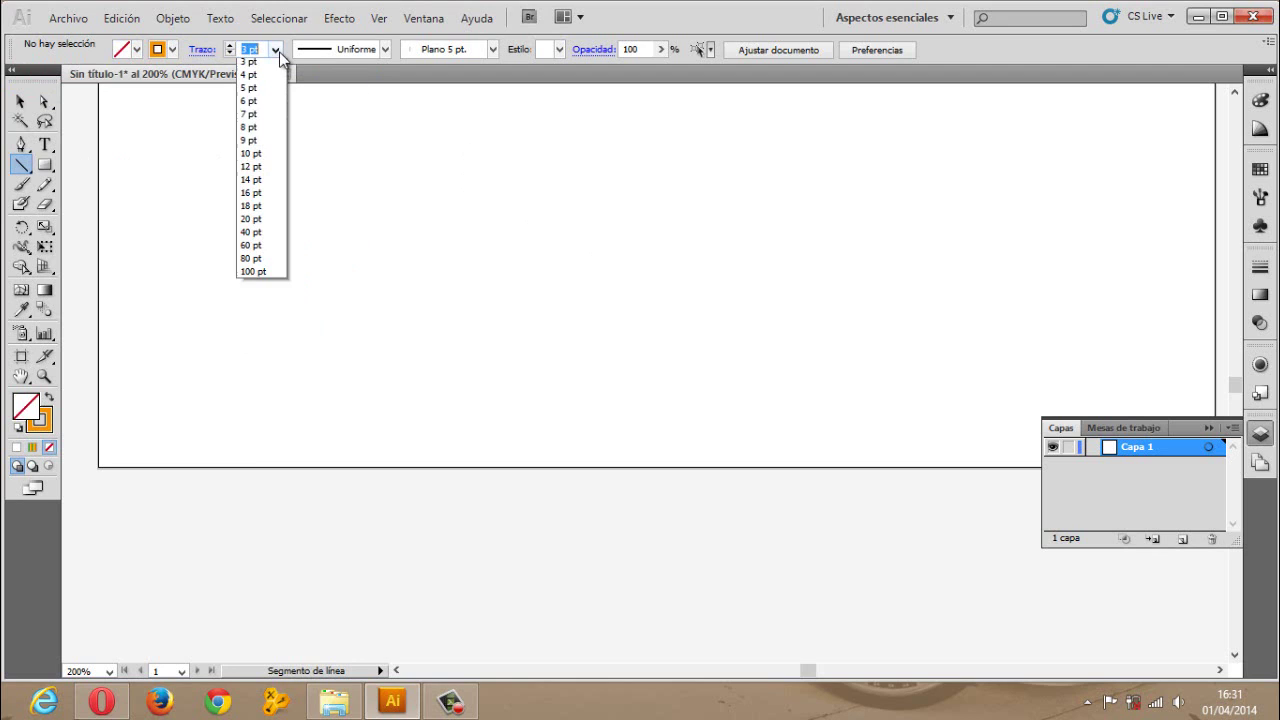
{"action": "left_click", "coordinate": [256, 170]}
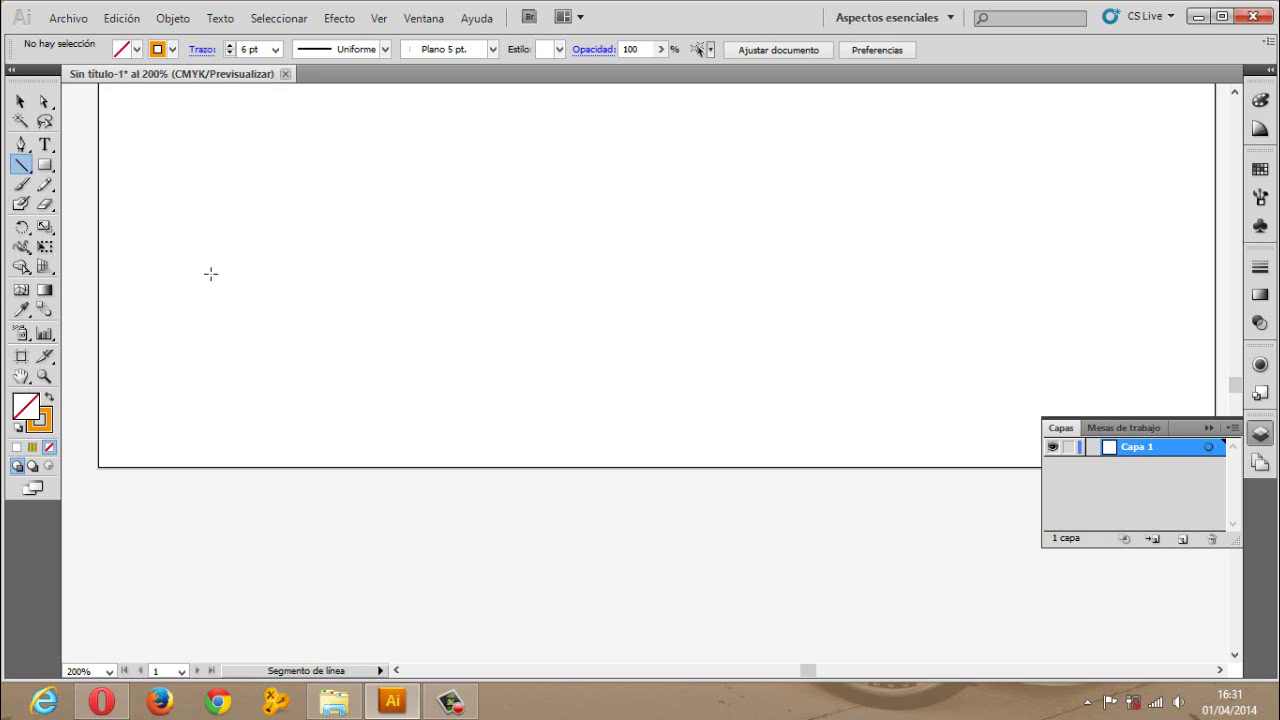
{"action": "mouse_move", "coordinate": [210, 273]}
{"action": "left_mouse_down"}
{"action": "mouse_move", "coordinate": [585, 393]}
{"action": "mouse_move", "coordinate": [651, 337]}
{"action": "mouse_move", "coordinate": [654, 309]}
{"action": "mouse_move", "coordinate": [682, 285]}
{"action": "left_mouse_up"}
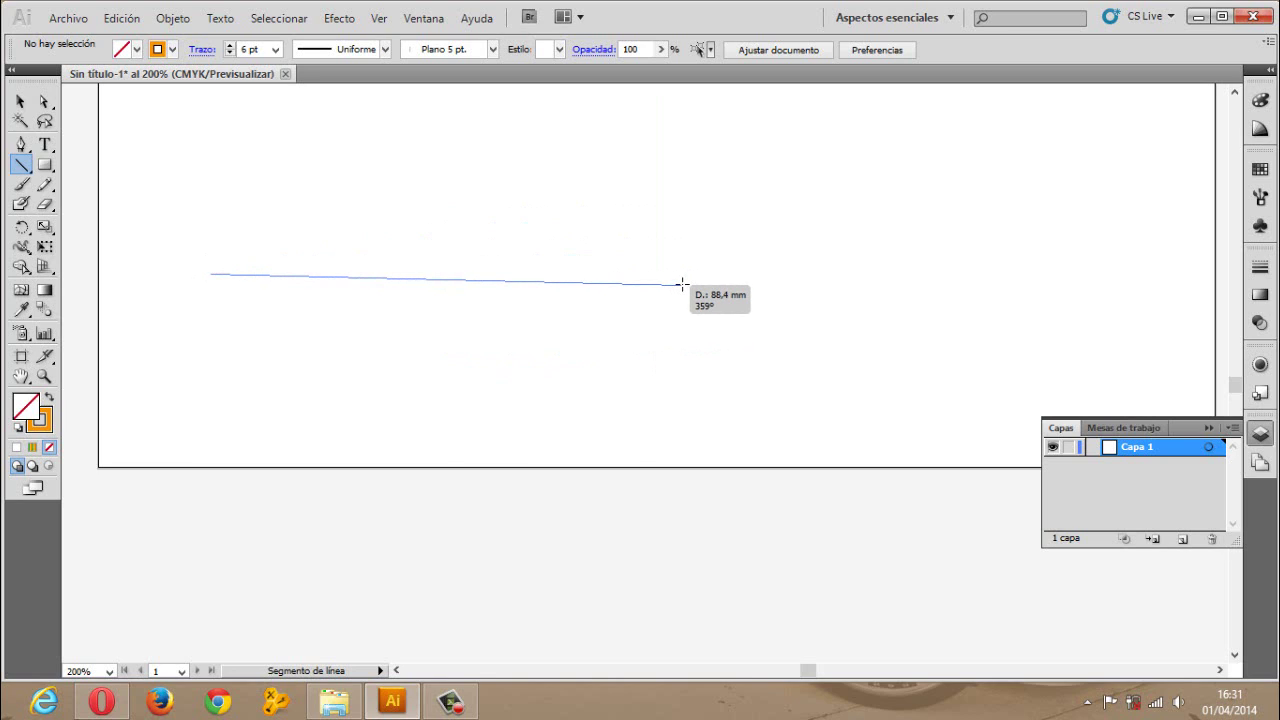
{"action": "mouse_move", "coordinate": [682, 285]}
{"action": "left_mouse_down"}
{"action": "mouse_move", "coordinate": [683, 257]}
{"action": "mouse_move", "coordinate": [636, 192]}
{"action": "mouse_move", "coordinate": [520, 123]}
{"action": "mouse_move", "coordinate": [314, 117]}
{"action": "mouse_move", "coordinate": [234, 117]}
{"action": "mouse_move", "coordinate": [138, 200]}
{"action": "mouse_move", "coordinate": [105, 272]}
{"action": "mouse_move", "coordinate": [191, 362]}
{"action": "mouse_move", "coordinate": [423, 300]}
{"action": "mouse_move", "coordinate": [642, 214]}
{"action": "mouse_move", "coordinate": [725, 203]}
{"action": "left_mouse_up"}
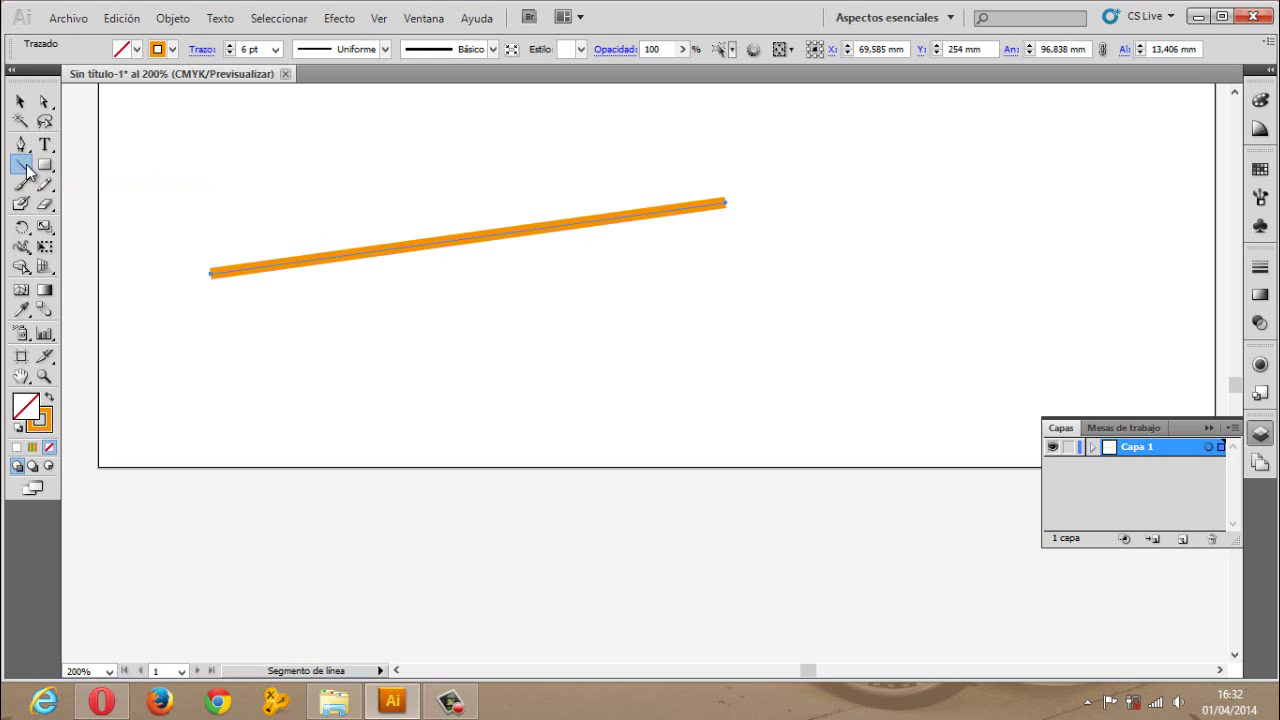
{"action": "left_click", "coordinate": [20, 101]}
{"action": "left_click_drag", "start_coordinate": [152, 136], "coordinate": [797, 384]}
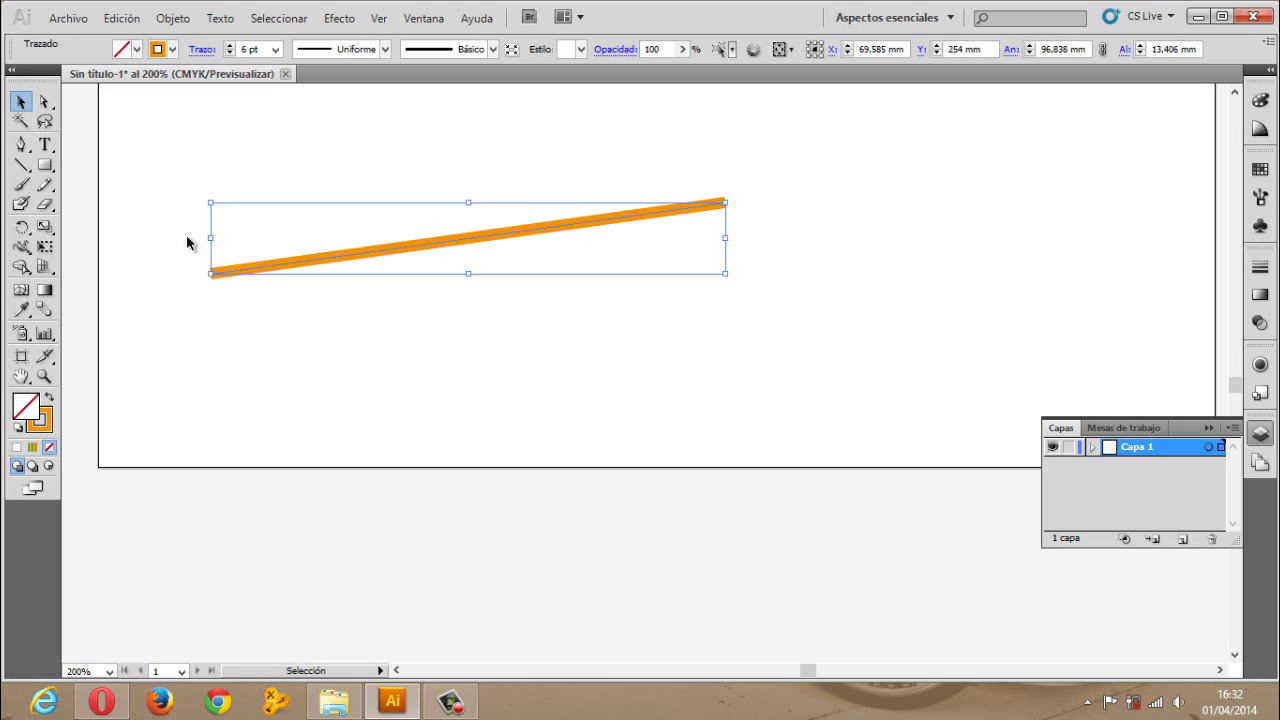
{"action": "left_click_drag", "start_coordinate": [158, 160], "coordinate": [824, 410]}
{"action": "left_click", "coordinate": [179, 156]}
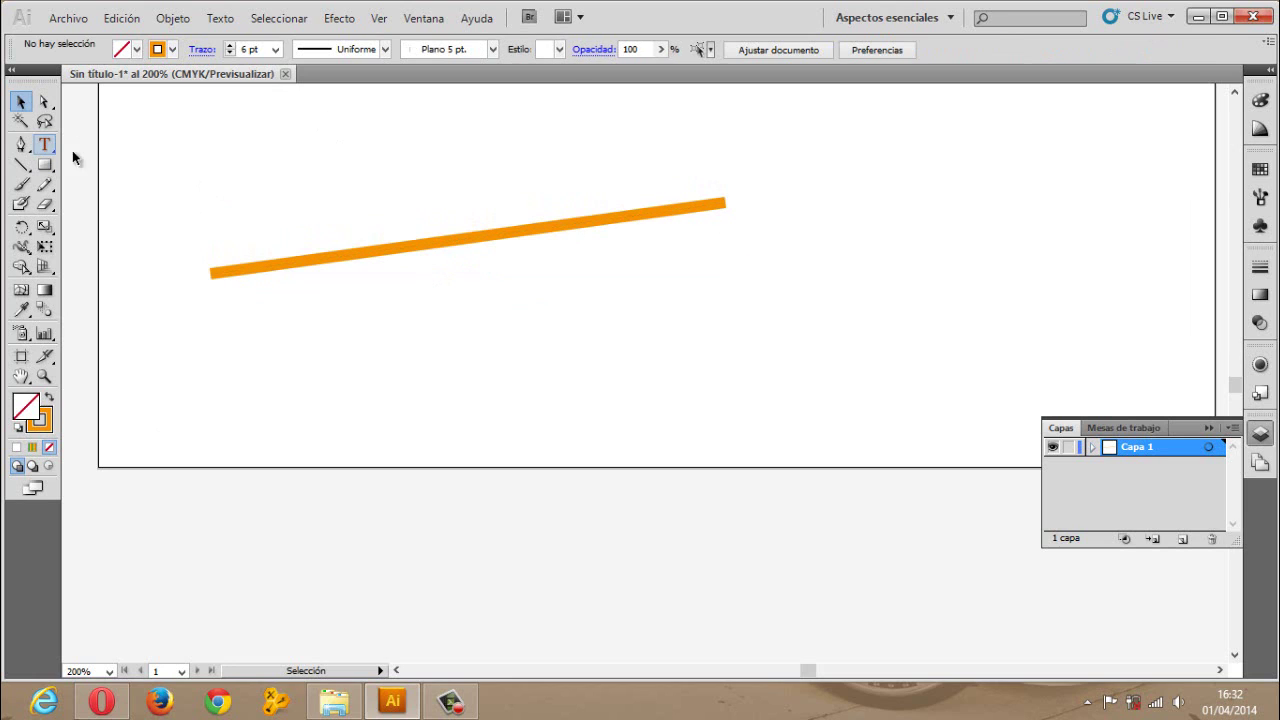
{"action": "left_click_drag", "start_coordinate": [137, 158], "coordinate": [792, 410]}
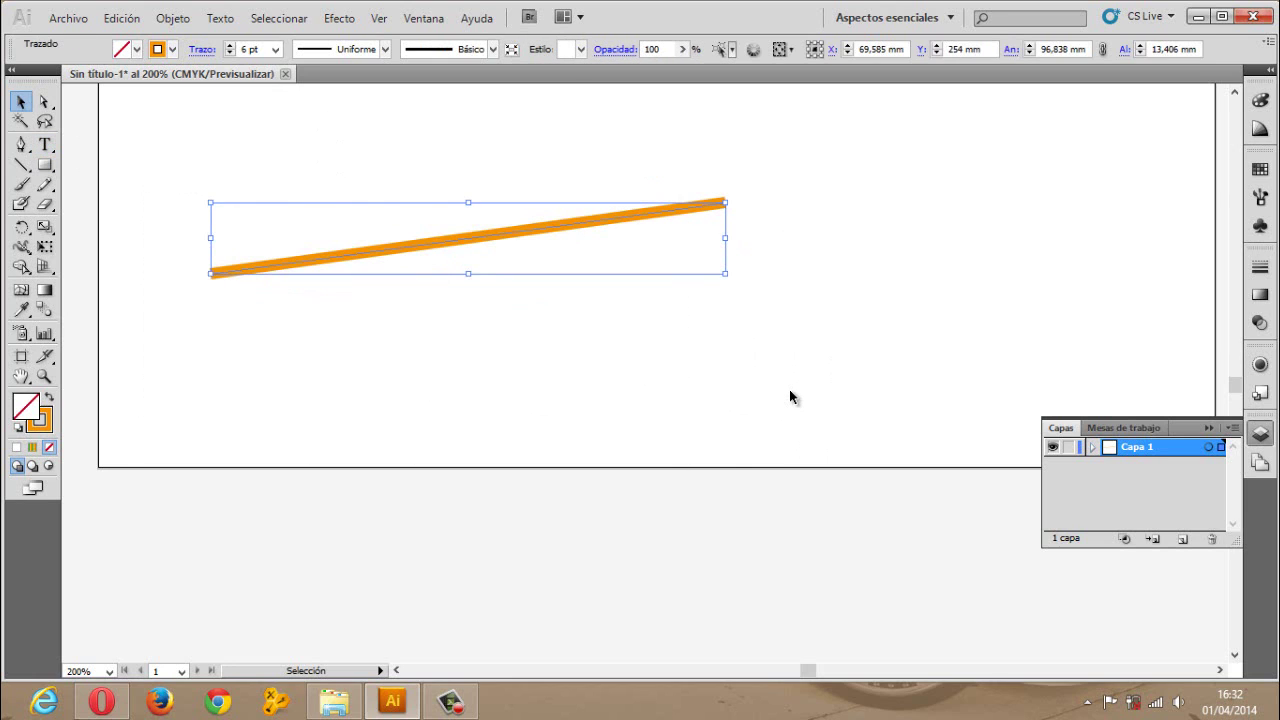
{"action": "key", "text": "Delete"}
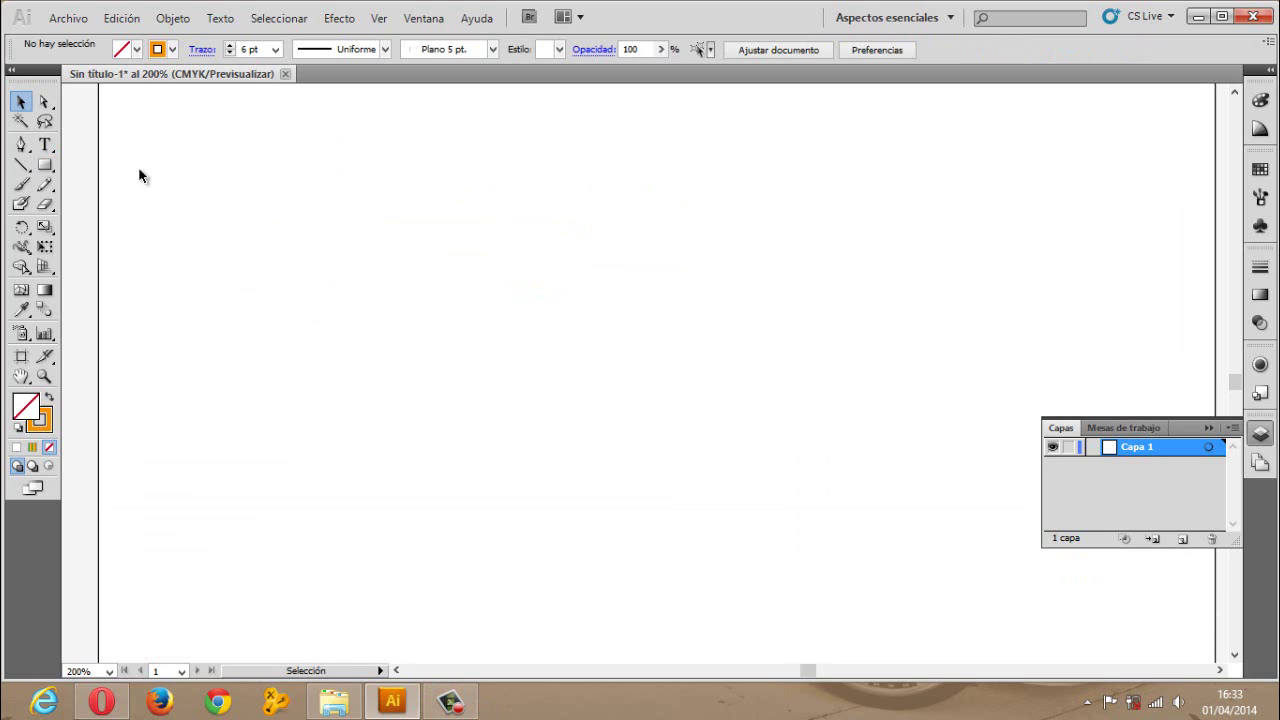
Step: Create a 50 mm line at 180° with Fill Line off, then drag it toward centre
{"action": "left_click", "coordinate": [22, 166]}
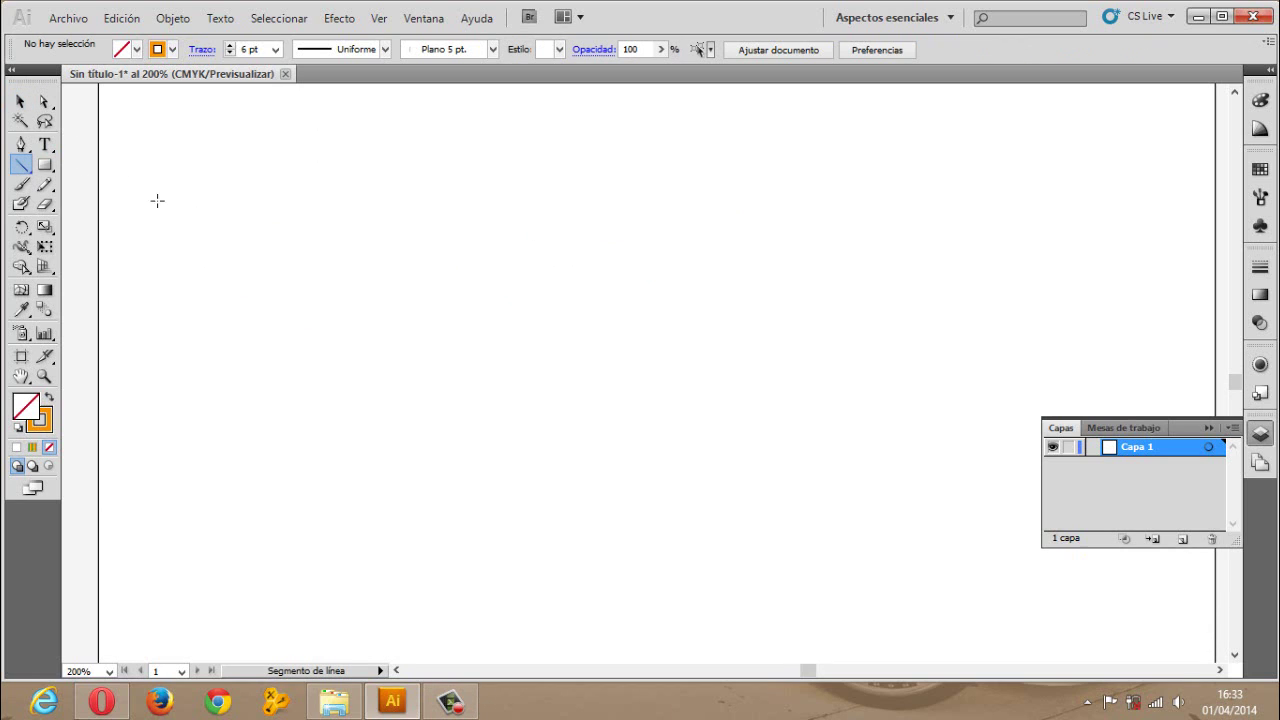
{"action": "left_click", "coordinate": [315, 236]}
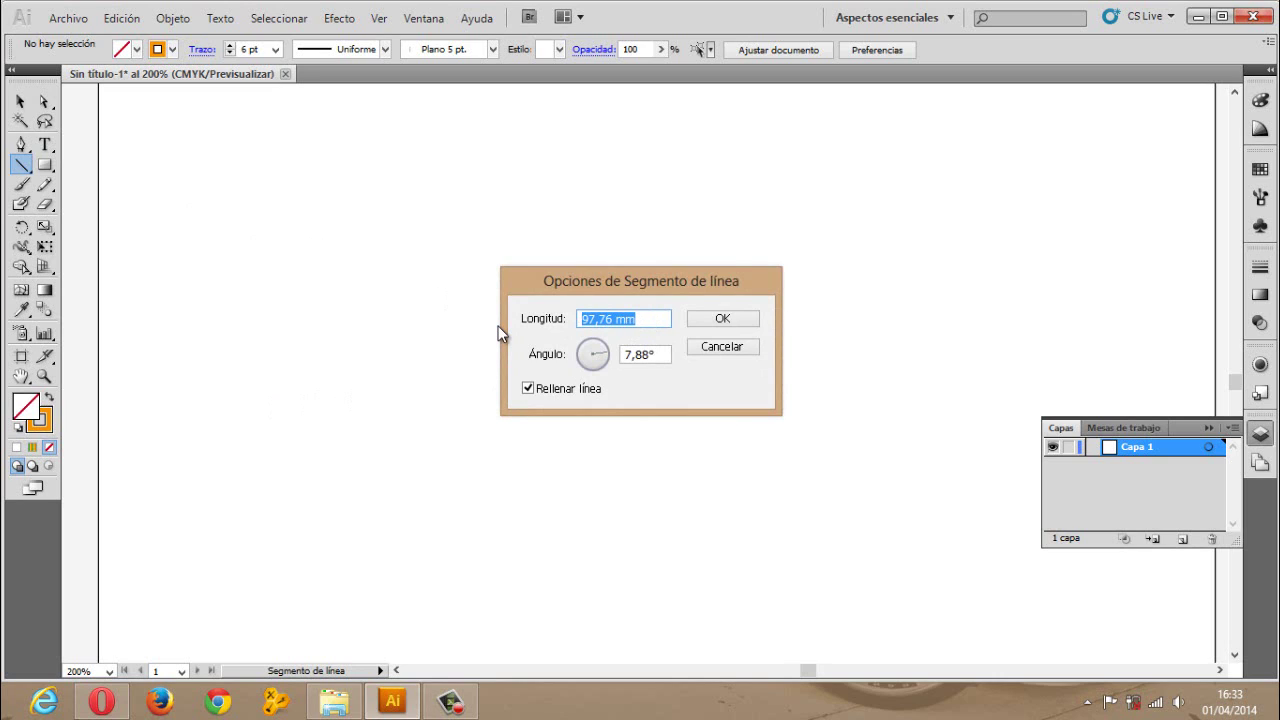
{"action": "type", "text": "50"}
{"action": "left_click_drag", "start_coordinate": [606, 351], "coordinate": [618, 352]}
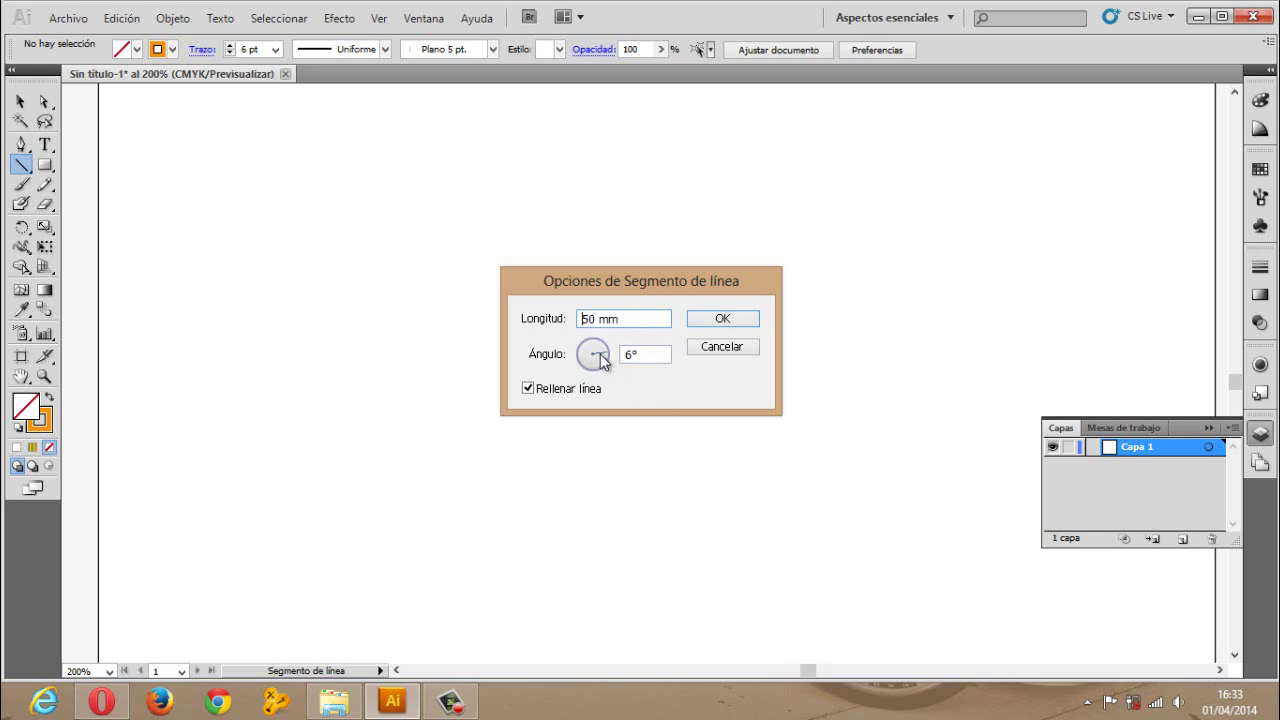
{"action": "key", "text": "Tab"}
{"action": "type", "text": "1"}
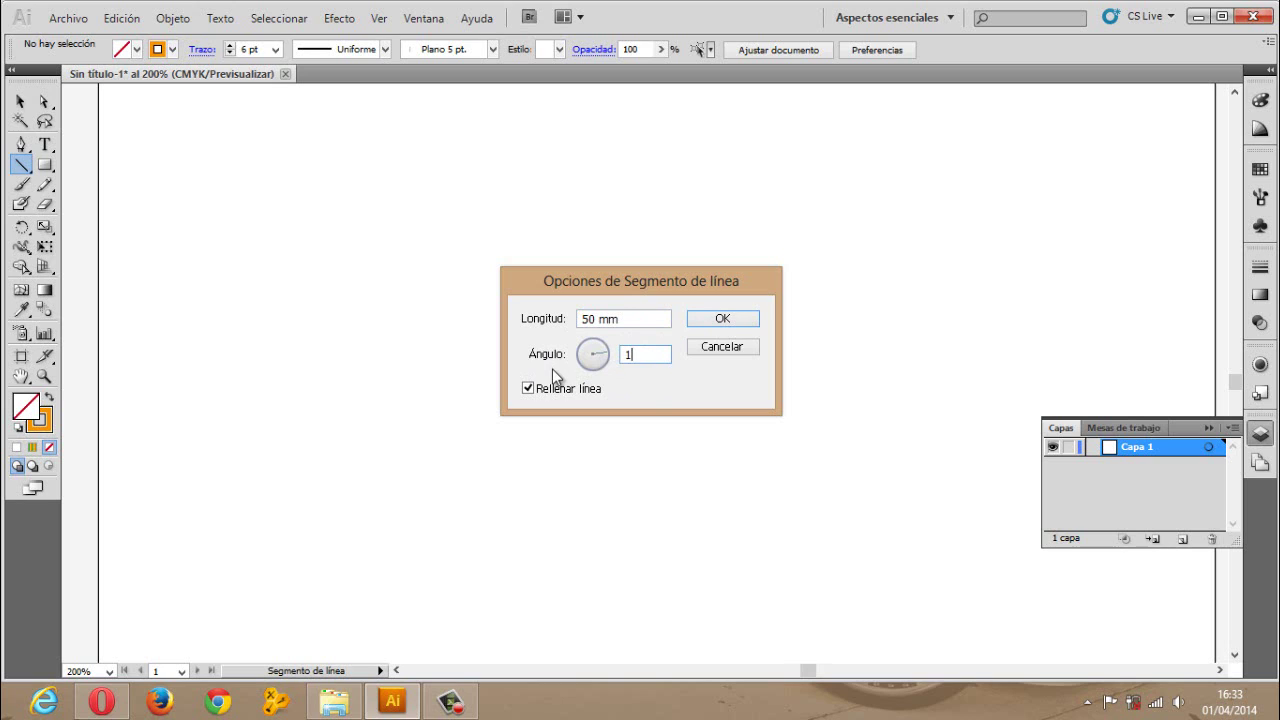
{"action": "type", "text": "80"}
{"action": "left_click", "coordinate": [568, 389]}
{"action": "left_click", "coordinate": [718, 320]}
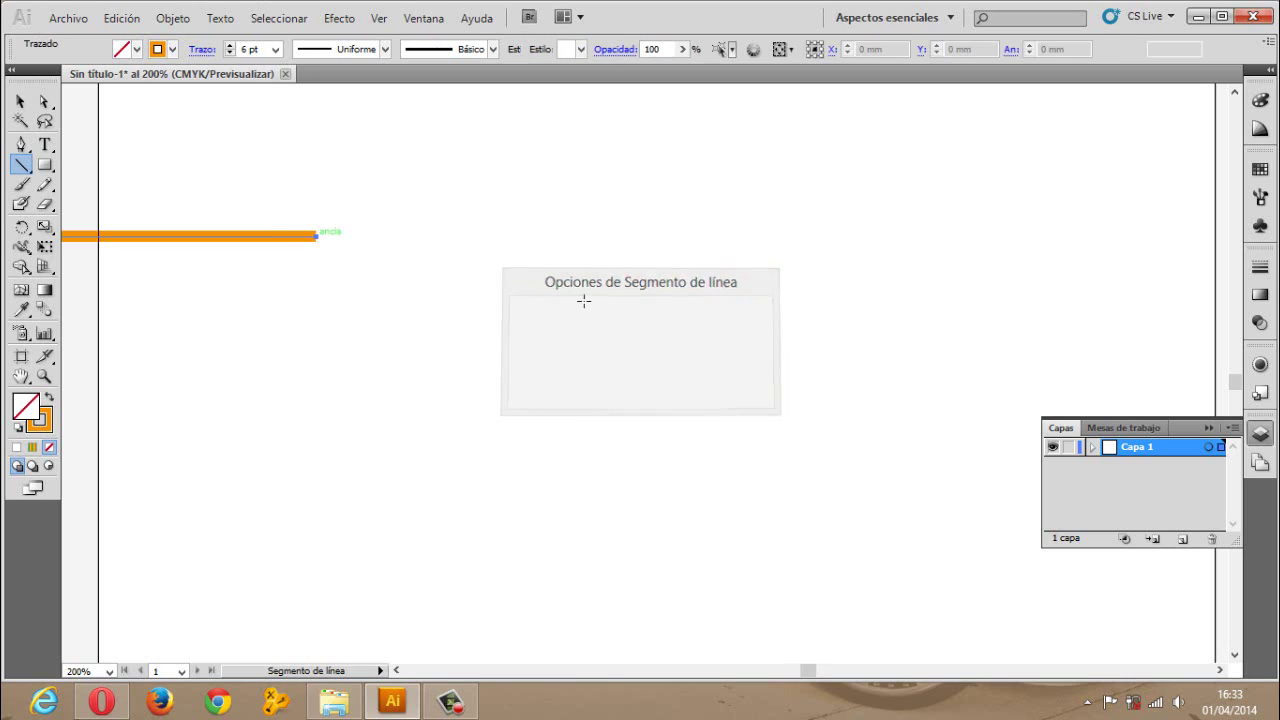
{"action": "left_click", "coordinate": [21, 101]}
{"action": "left_click_drag", "start_coordinate": [238, 240], "coordinate": [635, 282]}
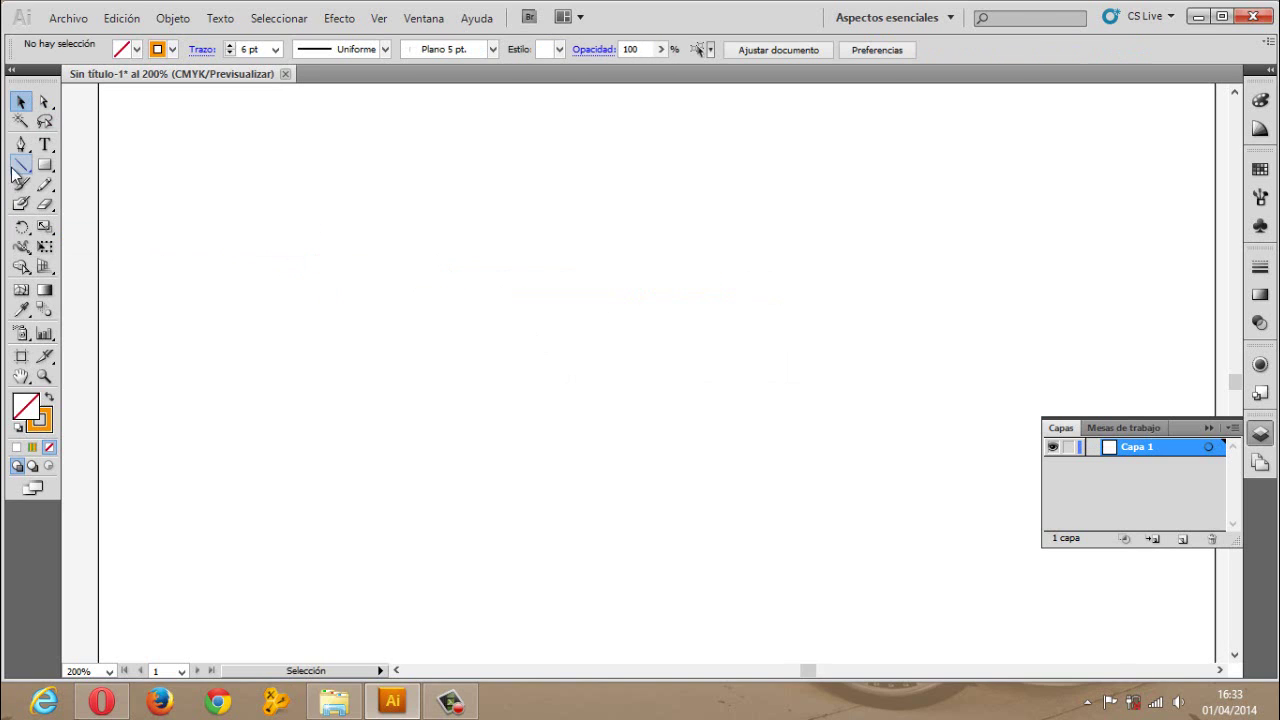
Step: Create a 50 mm orange line at 45° from Line Segment Options
{"action": "left_click", "coordinate": [21, 165]}
{"action": "left_click", "coordinate": [517, 300]}
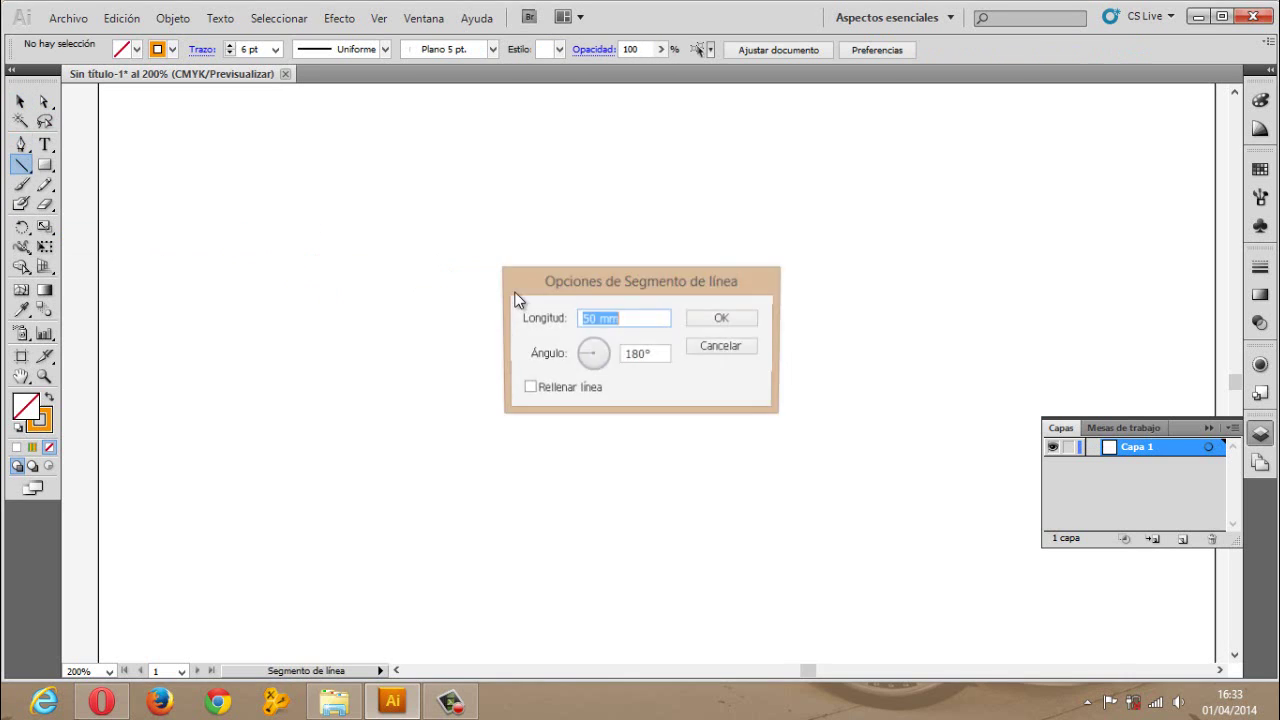
{"action": "left_click", "coordinate": [586, 352]}
{"action": "left_click_drag", "start_coordinate": [588, 360], "coordinate": [612, 350]}
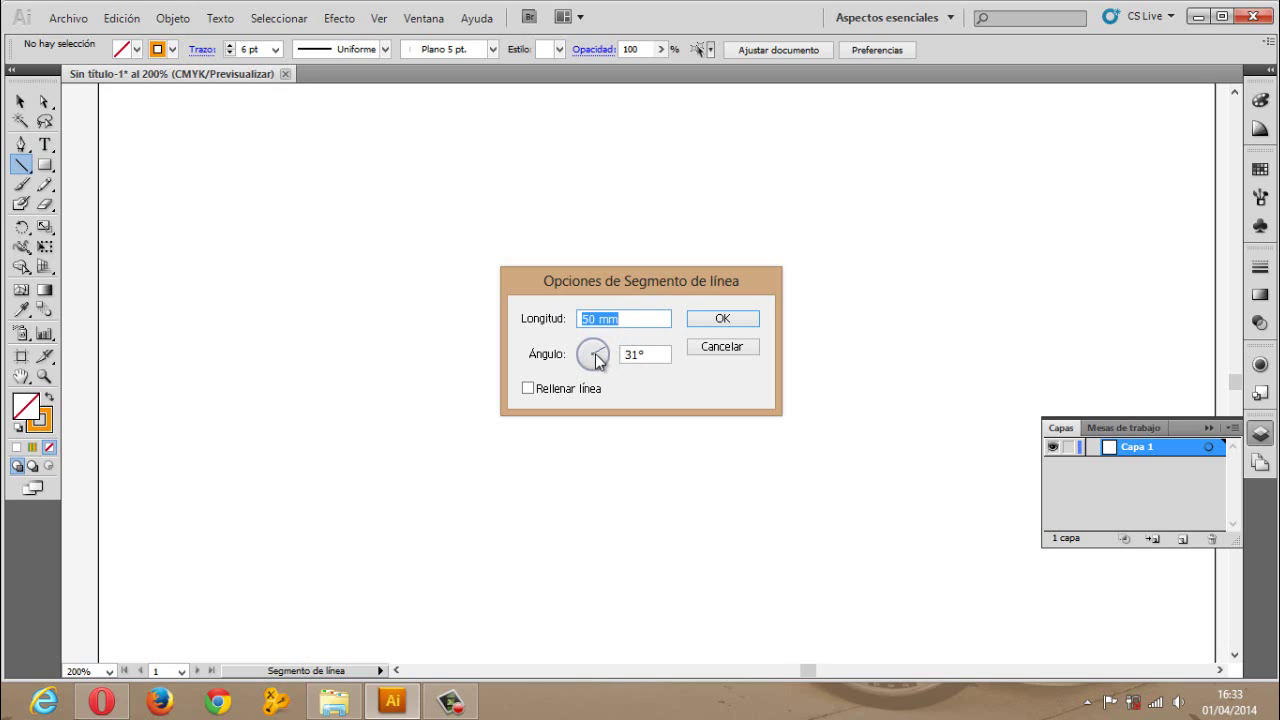
{"action": "mouse_move", "coordinate": [592, 389]}
{"action": "left_mouse_down"}
{"action": "mouse_move", "coordinate": [561, 327]}
{"action": "mouse_move", "coordinate": [540, 354]}
{"action": "mouse_move", "coordinate": [578, 408]}
{"action": "mouse_move", "coordinate": [640, 323]}
{"action": "left_mouse_up"}
{"action": "mouse_move", "coordinate": [624, 372]}
{"action": "left_mouse_down"}
{"action": "mouse_move", "coordinate": [589, 396]}
{"action": "mouse_move", "coordinate": [591, 306]}
{"action": "mouse_move", "coordinate": [619, 336]}
{"action": "left_mouse_up"}
{"action": "double_click", "coordinate": [661, 355]}
{"action": "type", "text": "45"}
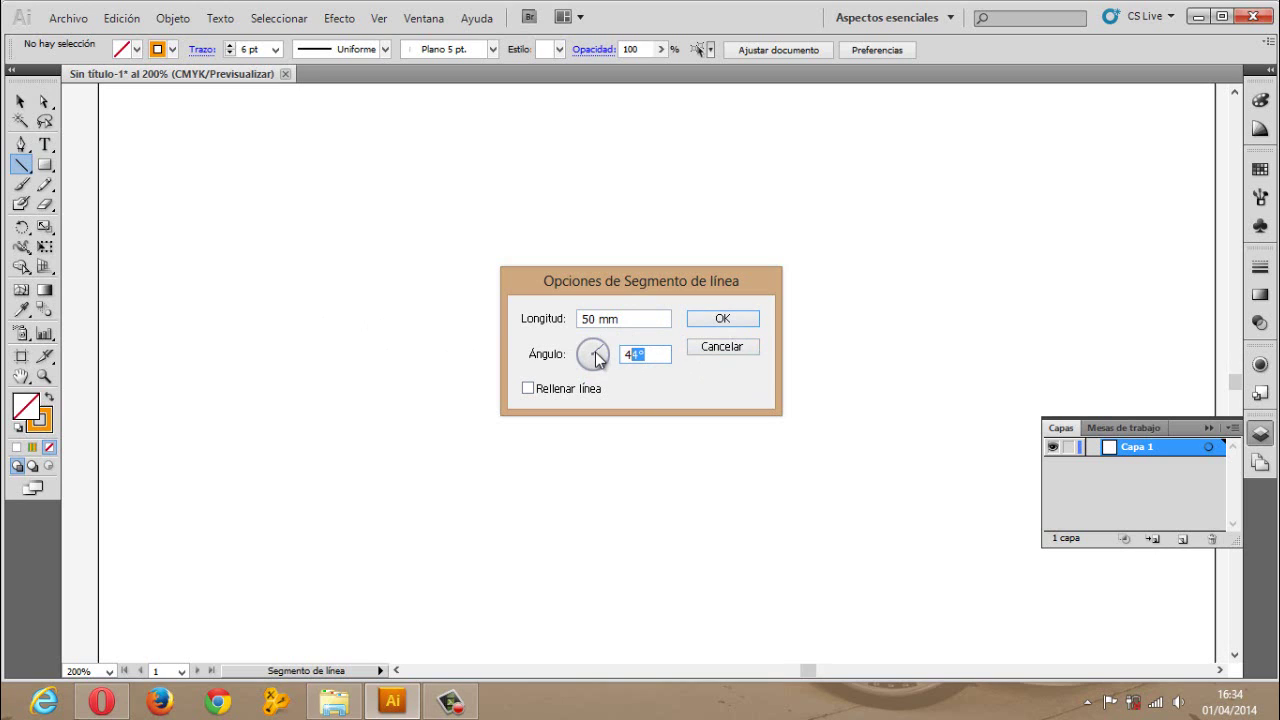
{"action": "left_click", "coordinate": [720, 320]}
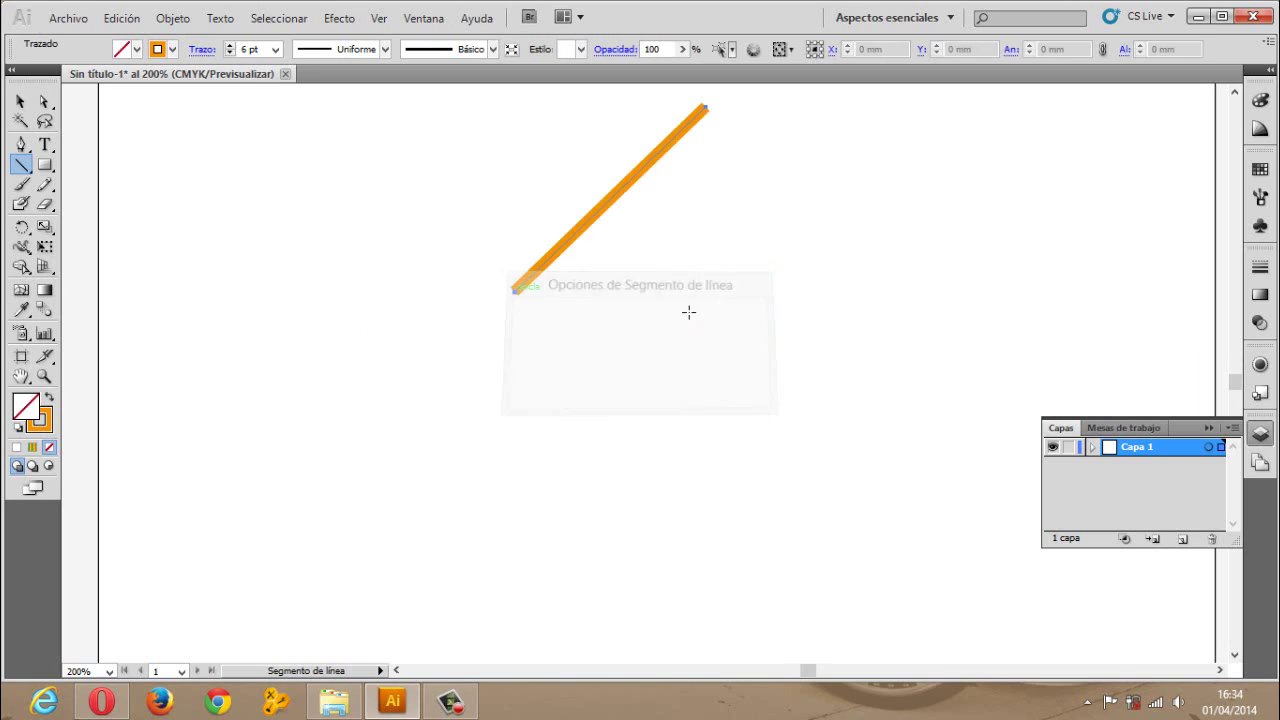
{"action": "left_click", "coordinate": [21, 102]}
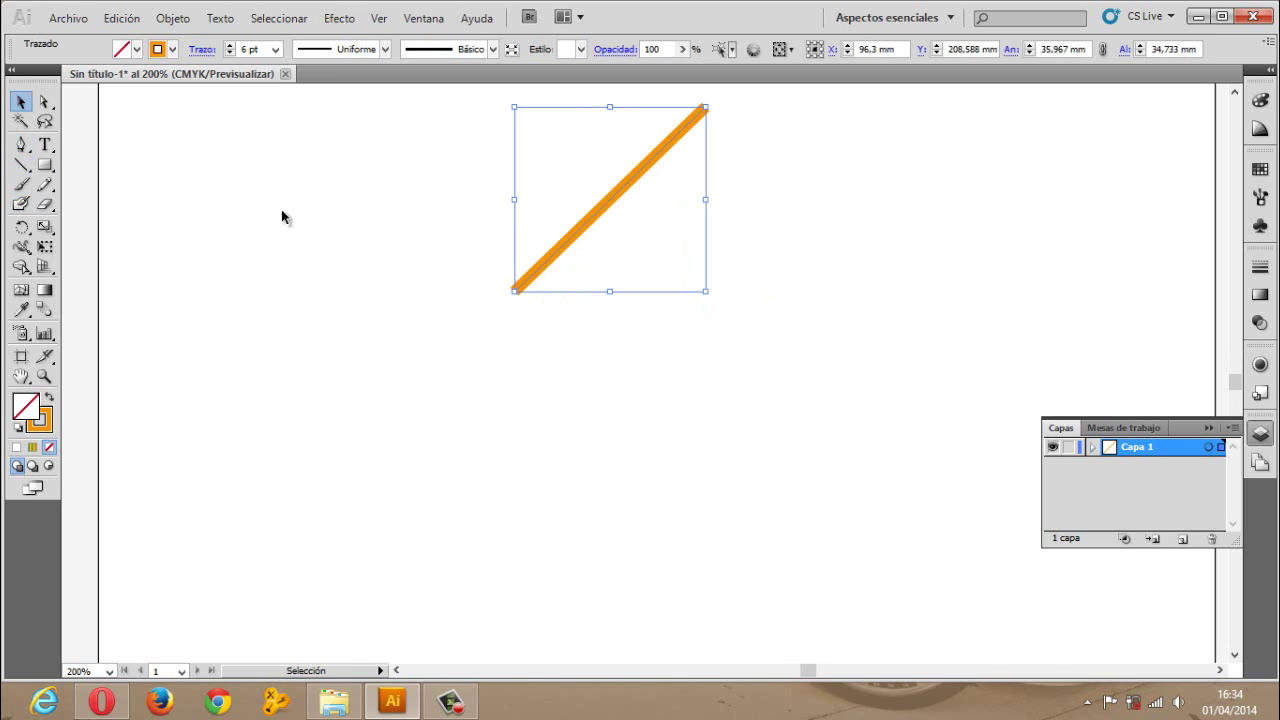
Step: Select the diagonal line and change its stroke colour to blue
{"action": "left_click", "coordinate": [398, 289]}
{"action": "left_click", "coordinate": [515, 290]}
{"action": "left_click", "coordinate": [724, 197]}
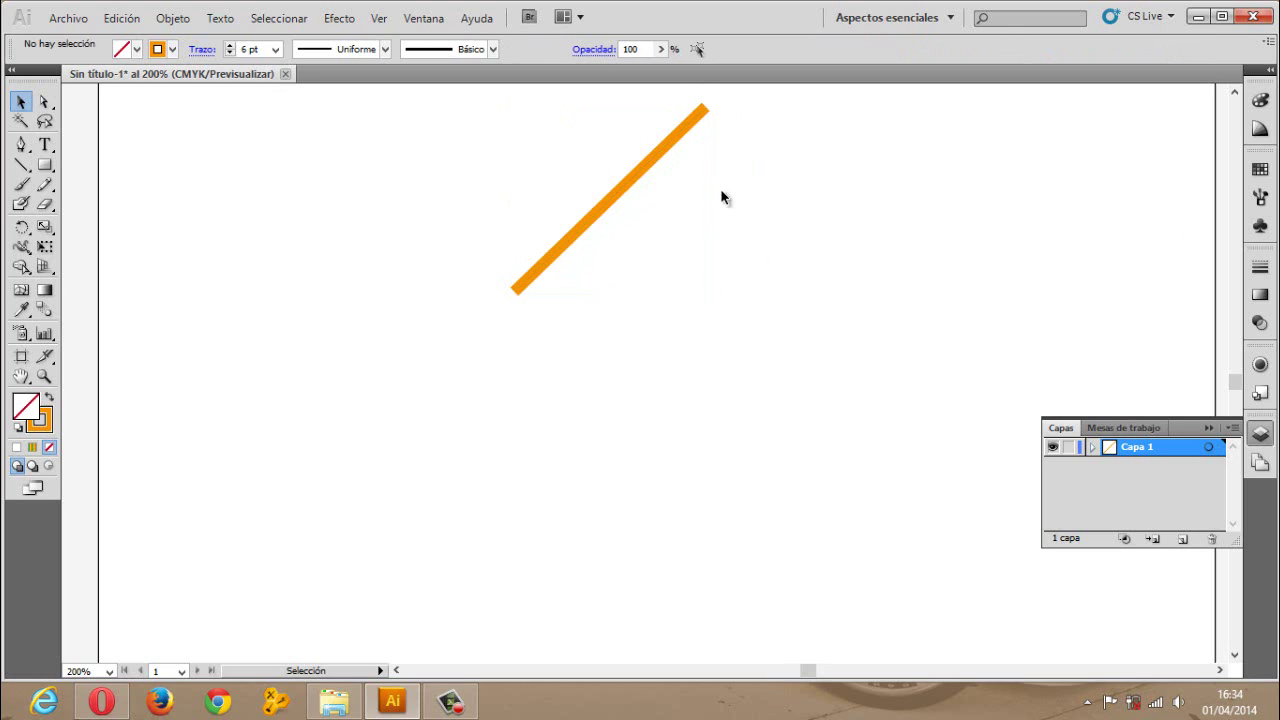
{"action": "left_click", "coordinate": [614, 198]}
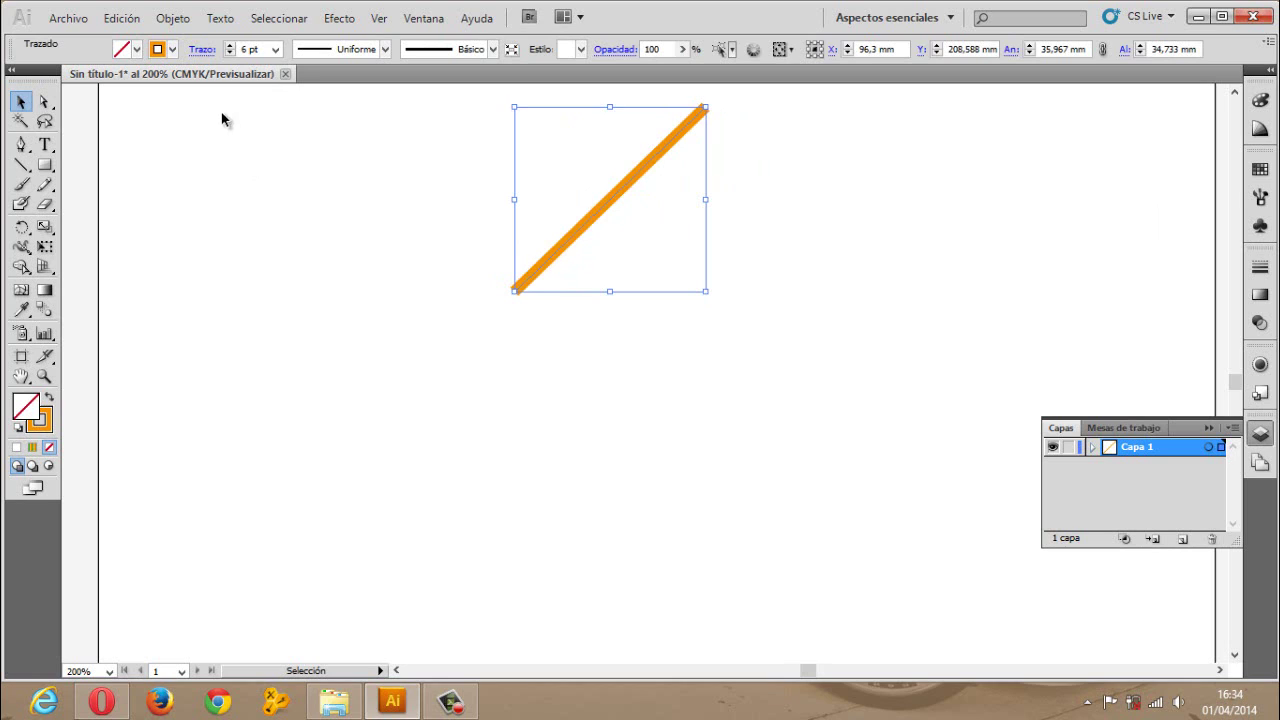
{"action": "left_click", "coordinate": [172, 49]}
{"action": "left_click", "coordinate": [133, 84]}
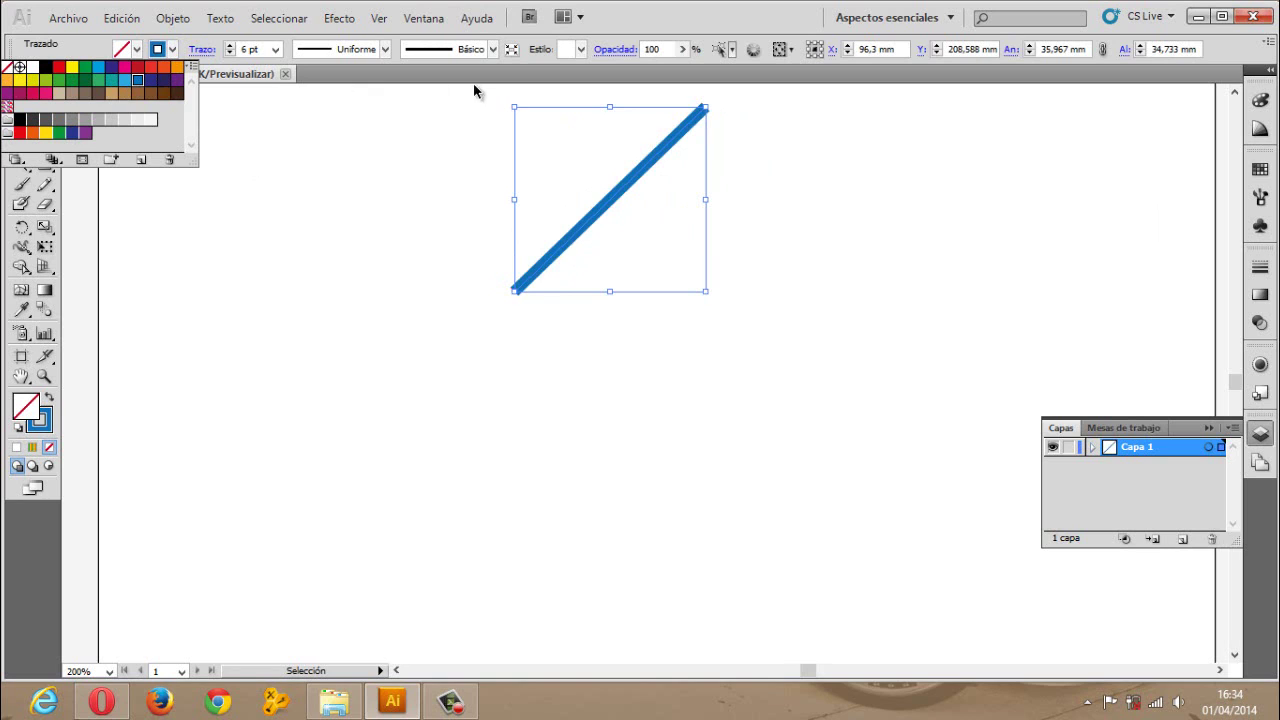
{"action": "left_click", "coordinate": [490, 47]}
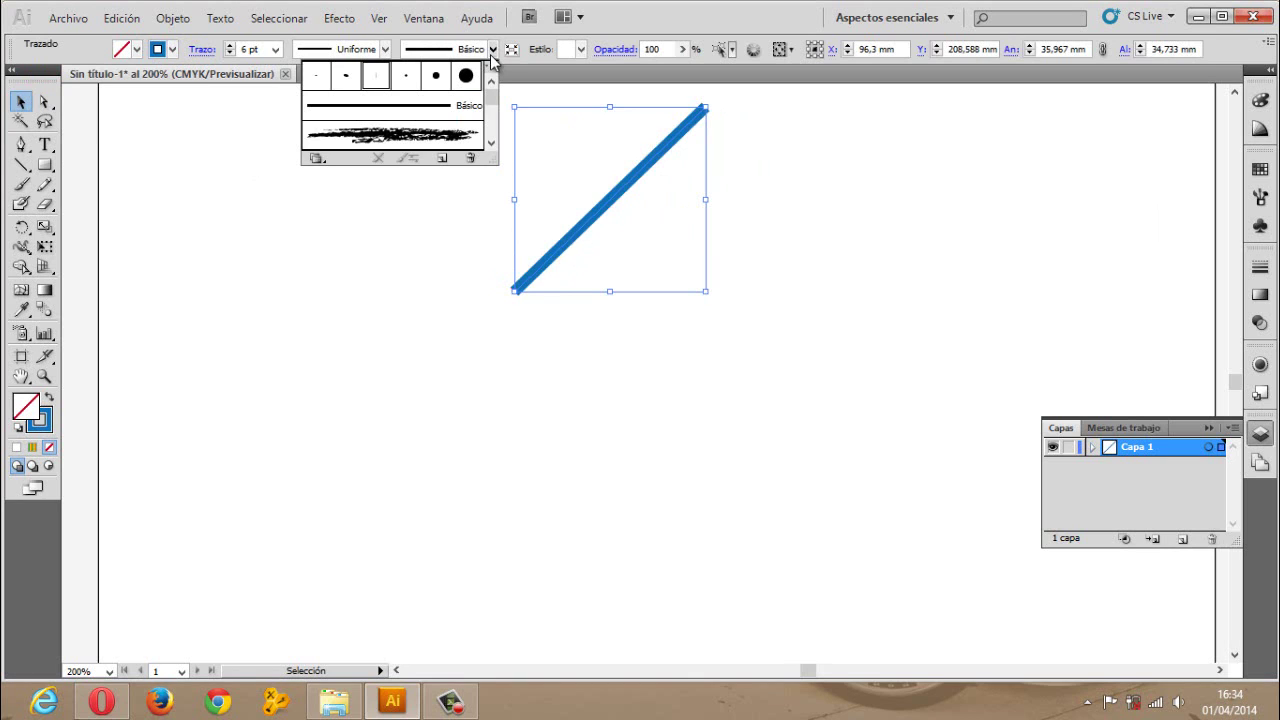
Step: Apply the soft 3,00 artistic brush and nudge the line down-left
{"action": "left_click", "coordinate": [432, 136]}
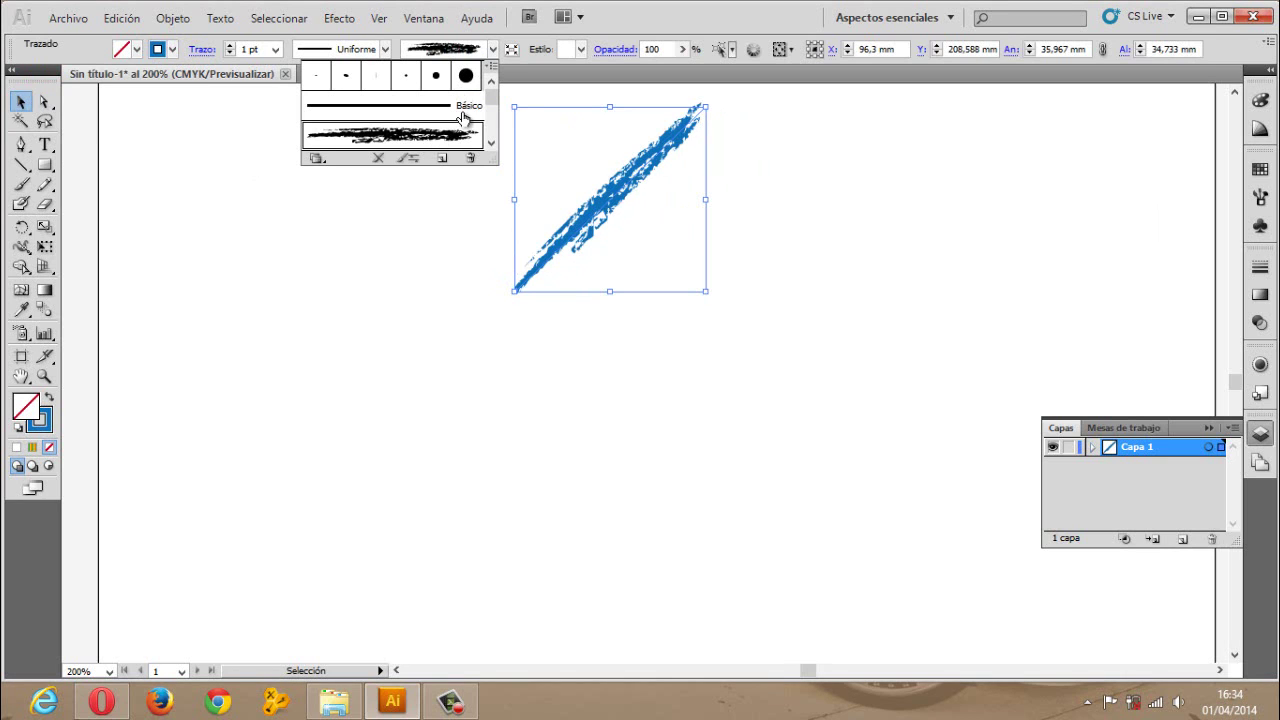
{"action": "left_click", "coordinate": [493, 128]}
{"action": "left_click", "coordinate": [397, 75]}
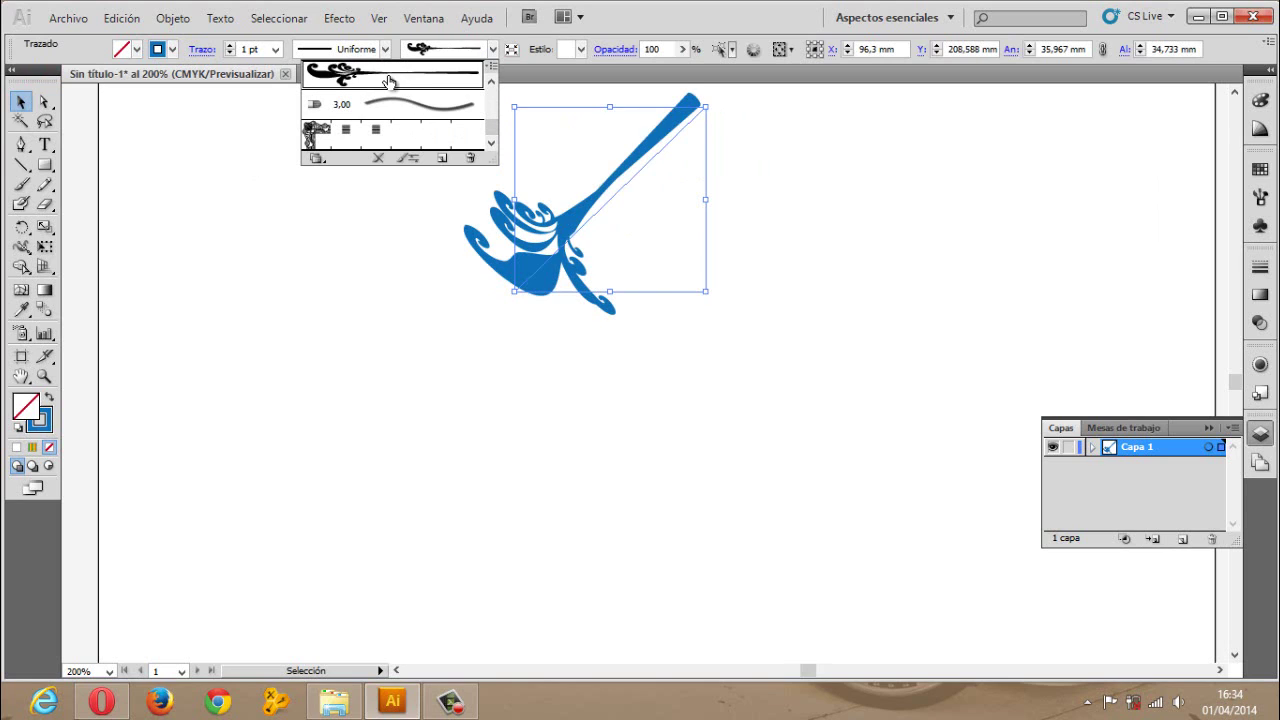
{"action": "left_click", "coordinate": [406, 110]}
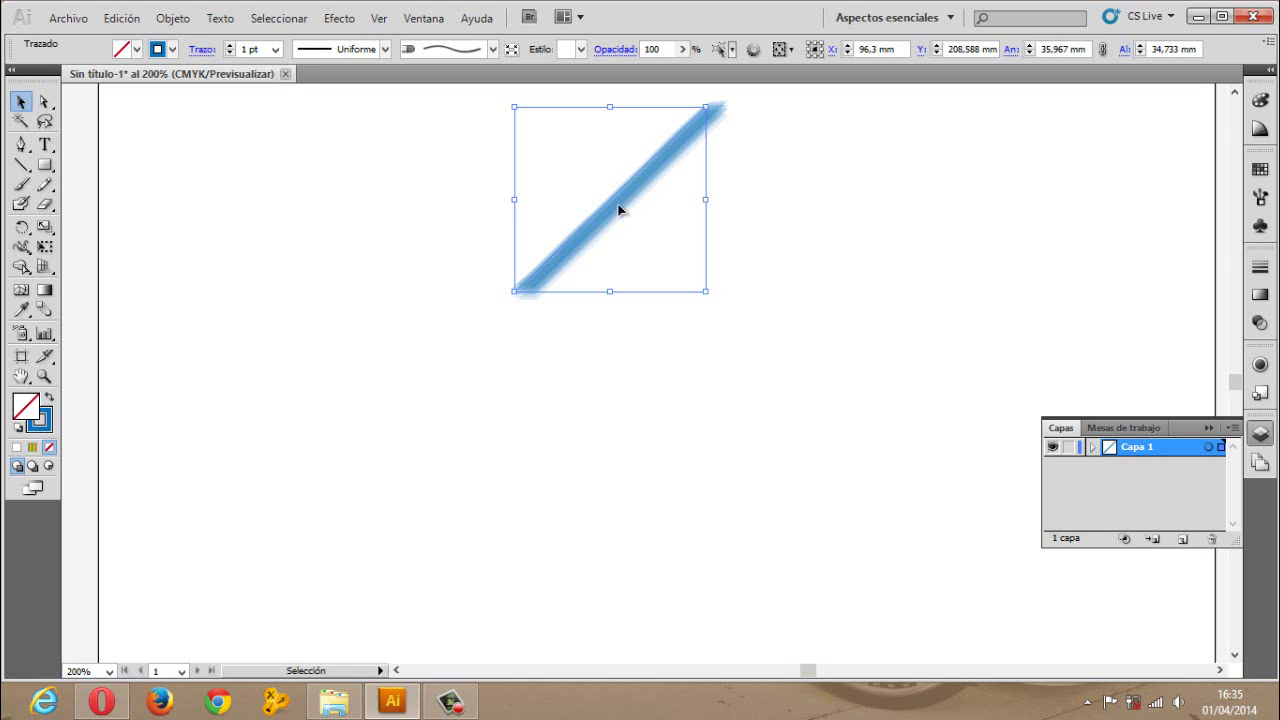
{"action": "left_click_drag", "start_coordinate": [638, 187], "coordinate": [618, 215]}
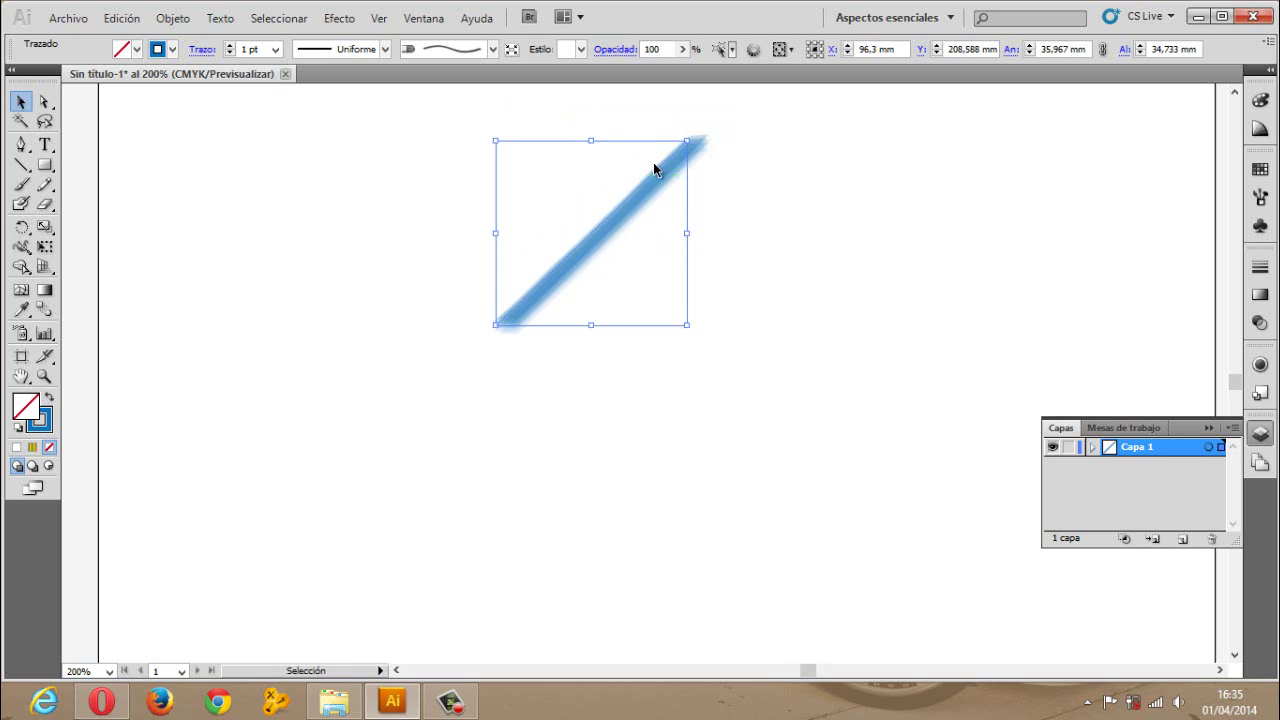
{"action": "left_click_drag", "start_coordinate": [654, 163], "coordinate": [636, 208]}
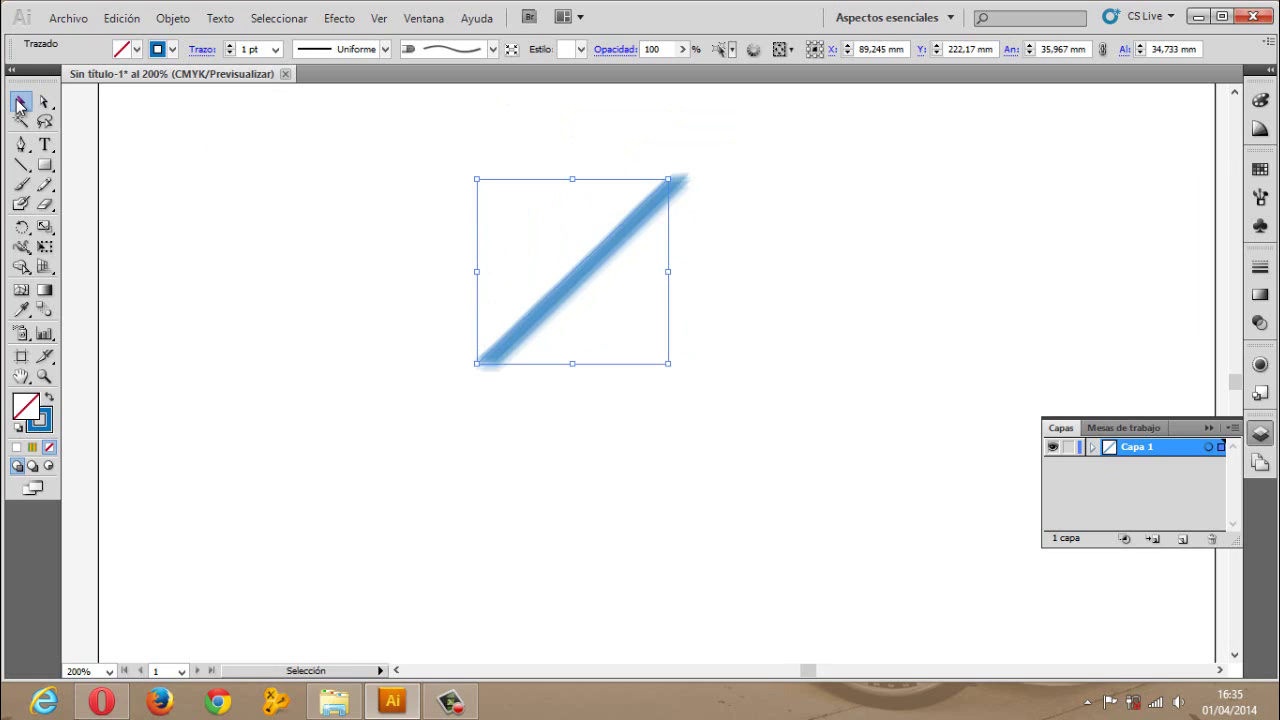